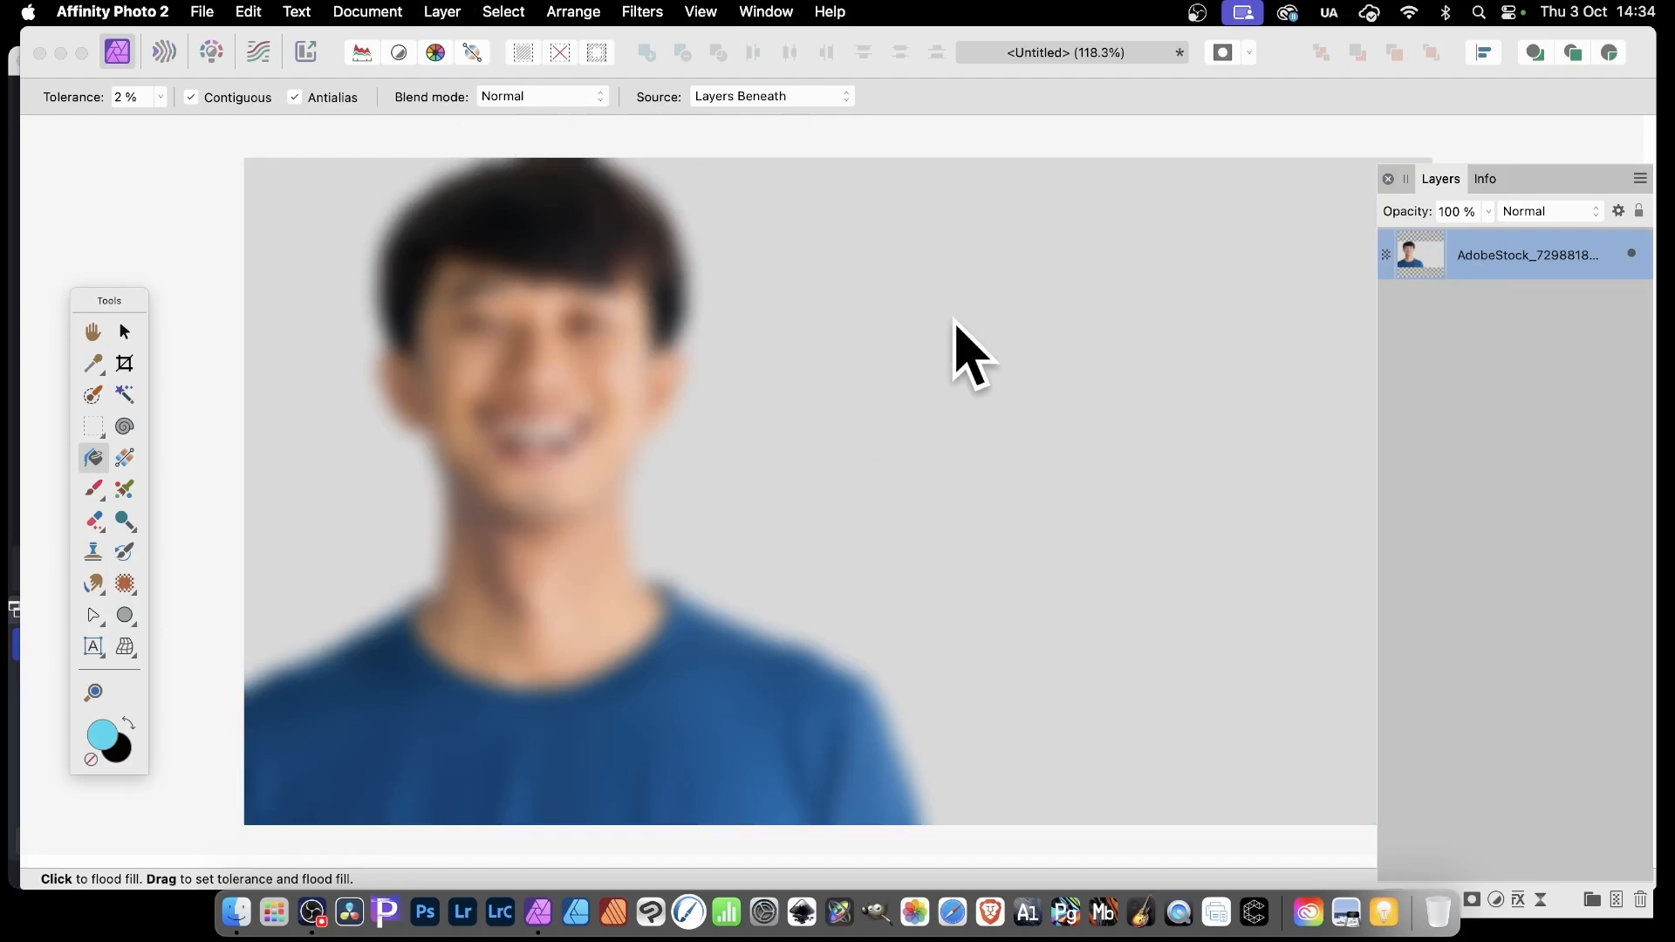
pyautogui.click(642, 11)
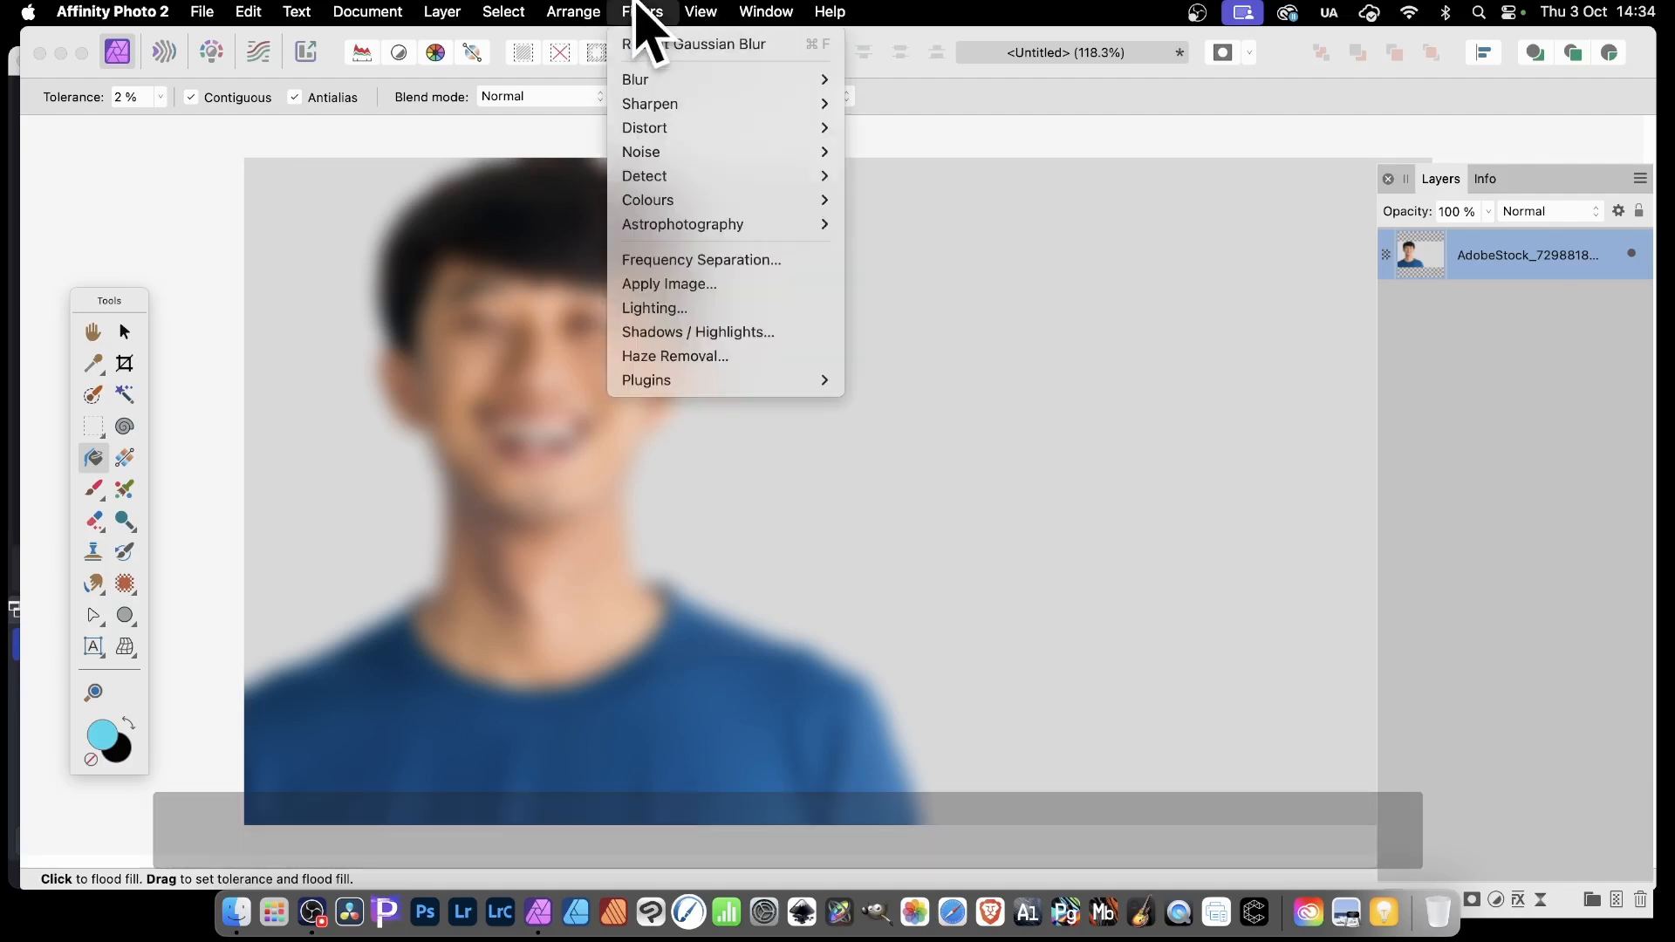
pyautogui.moveTo(655, 80)
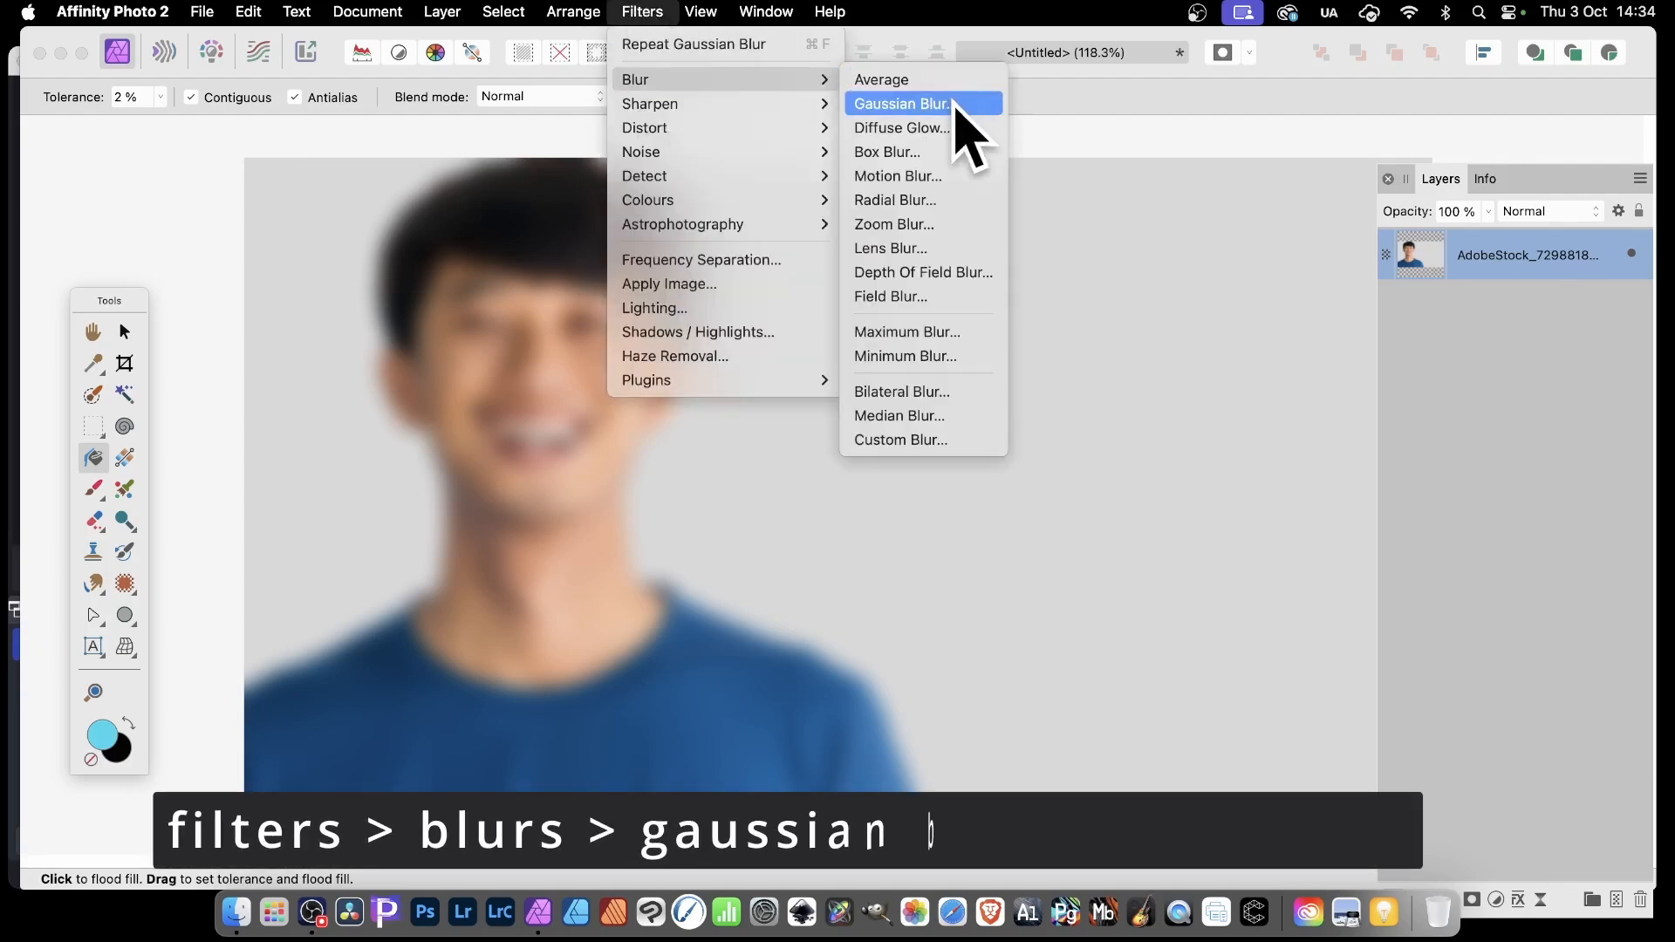
pyautogui.click(1281, 382)
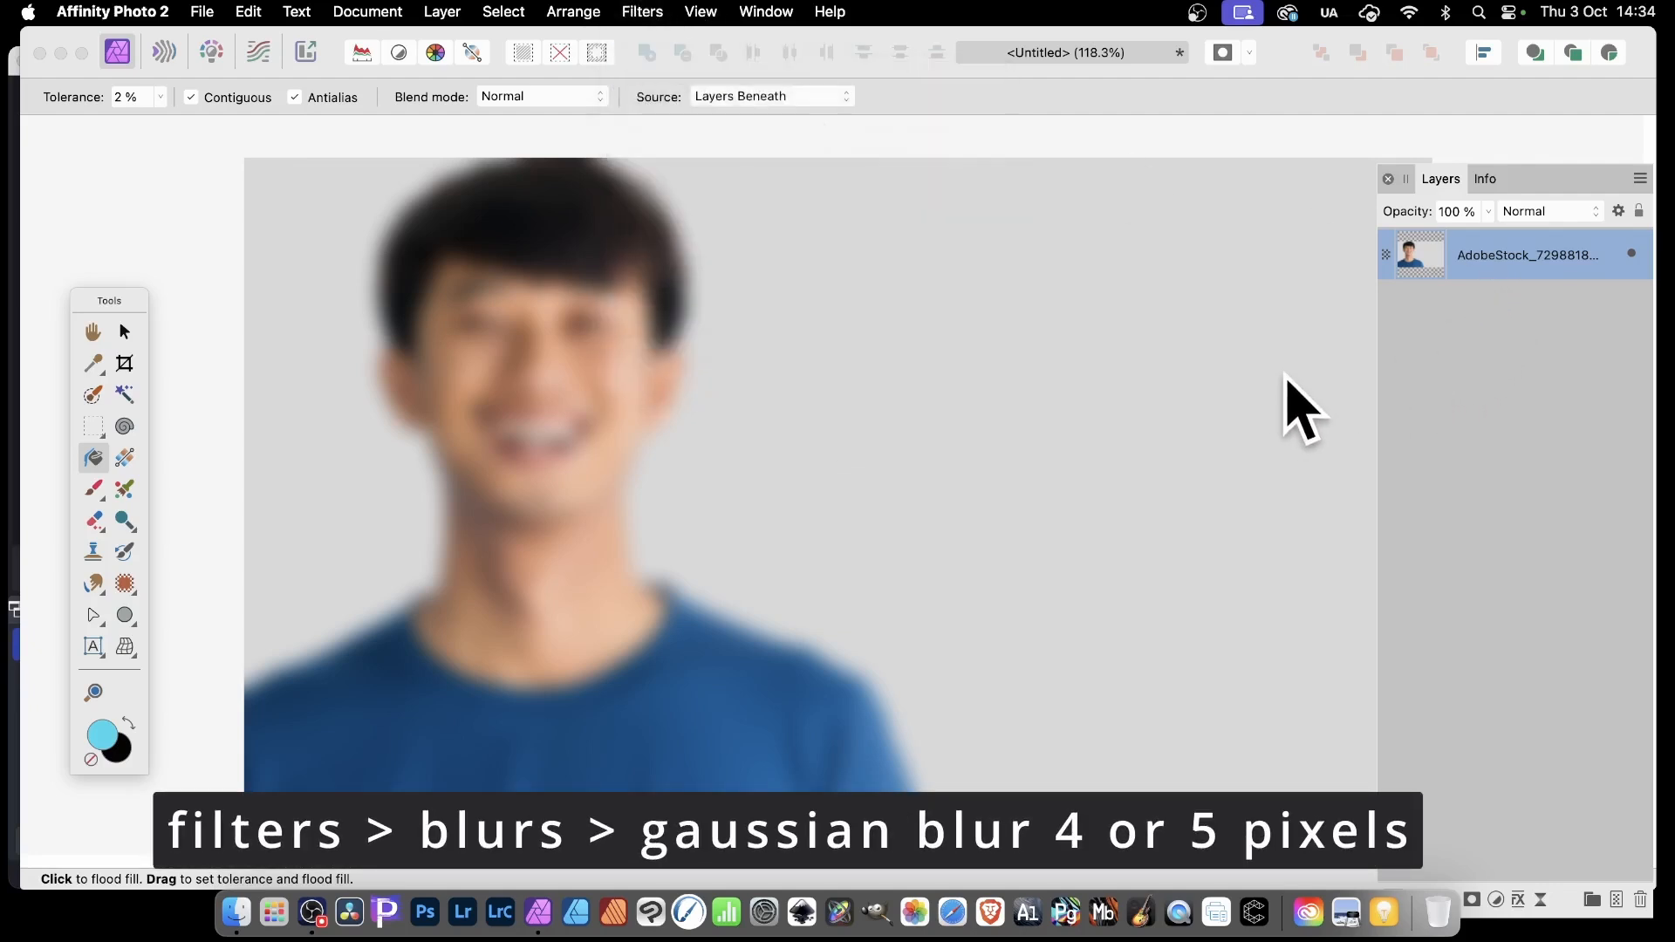
# Add a new pixel layer above the blurred photo and fill it with white at 100 % opacity
pyautogui.click(442, 12)
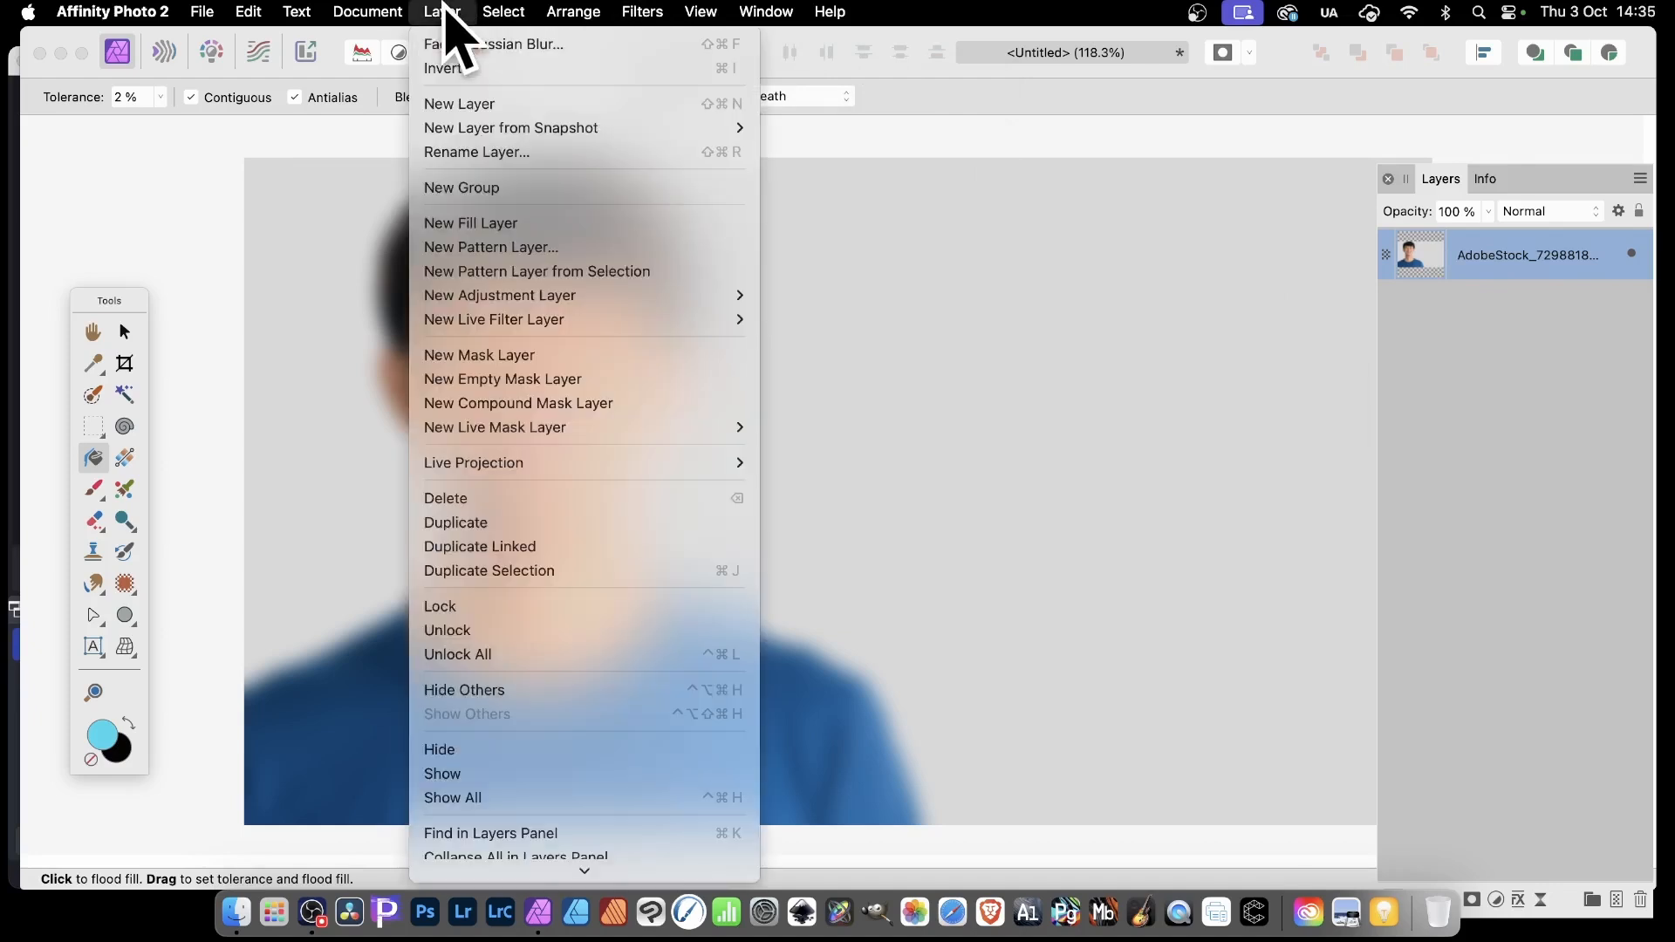
pyautogui.click(464, 104)
pyautogui.click(249, 12)
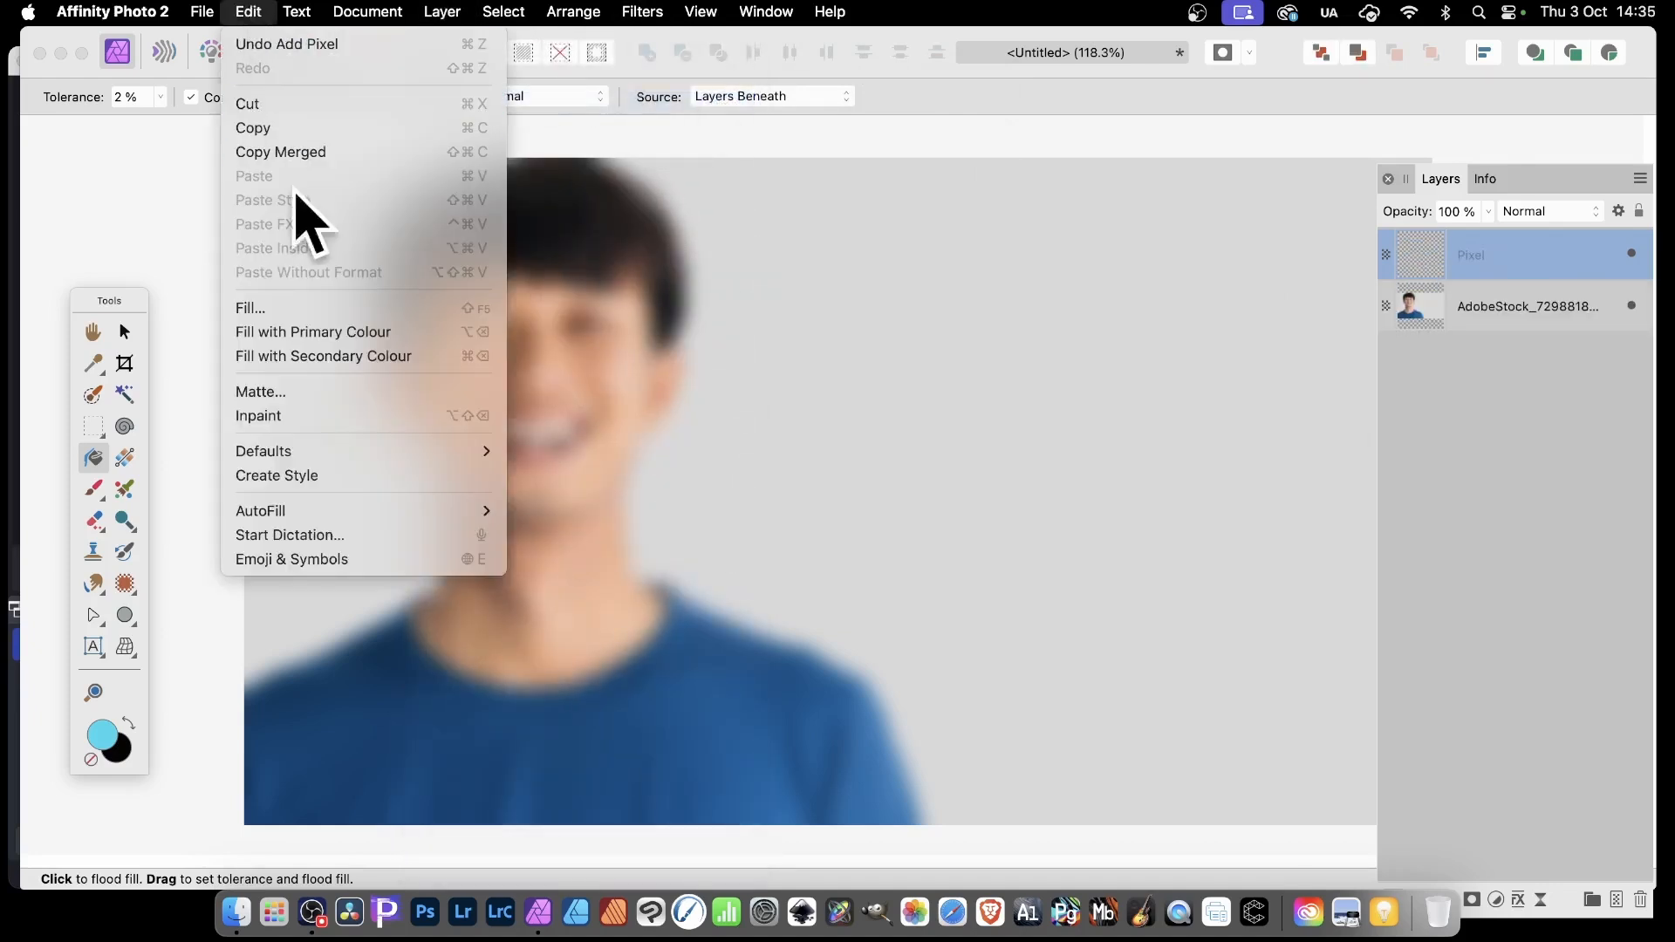
pyautogui.click(316, 314)
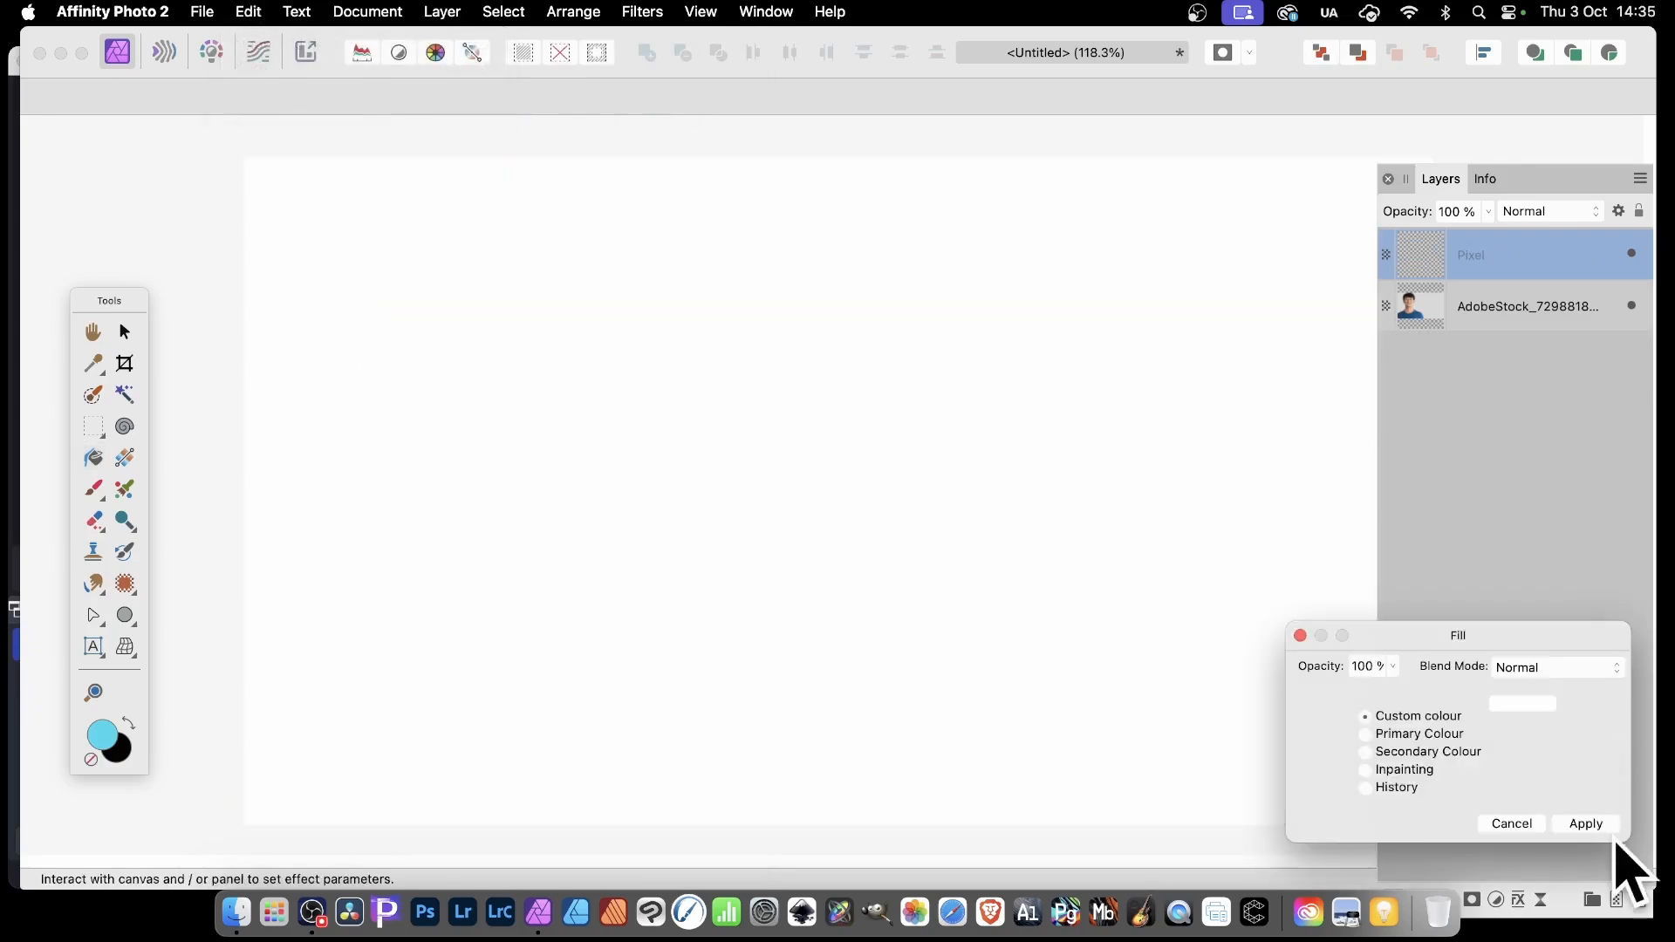
pyautogui.click(1586, 825)
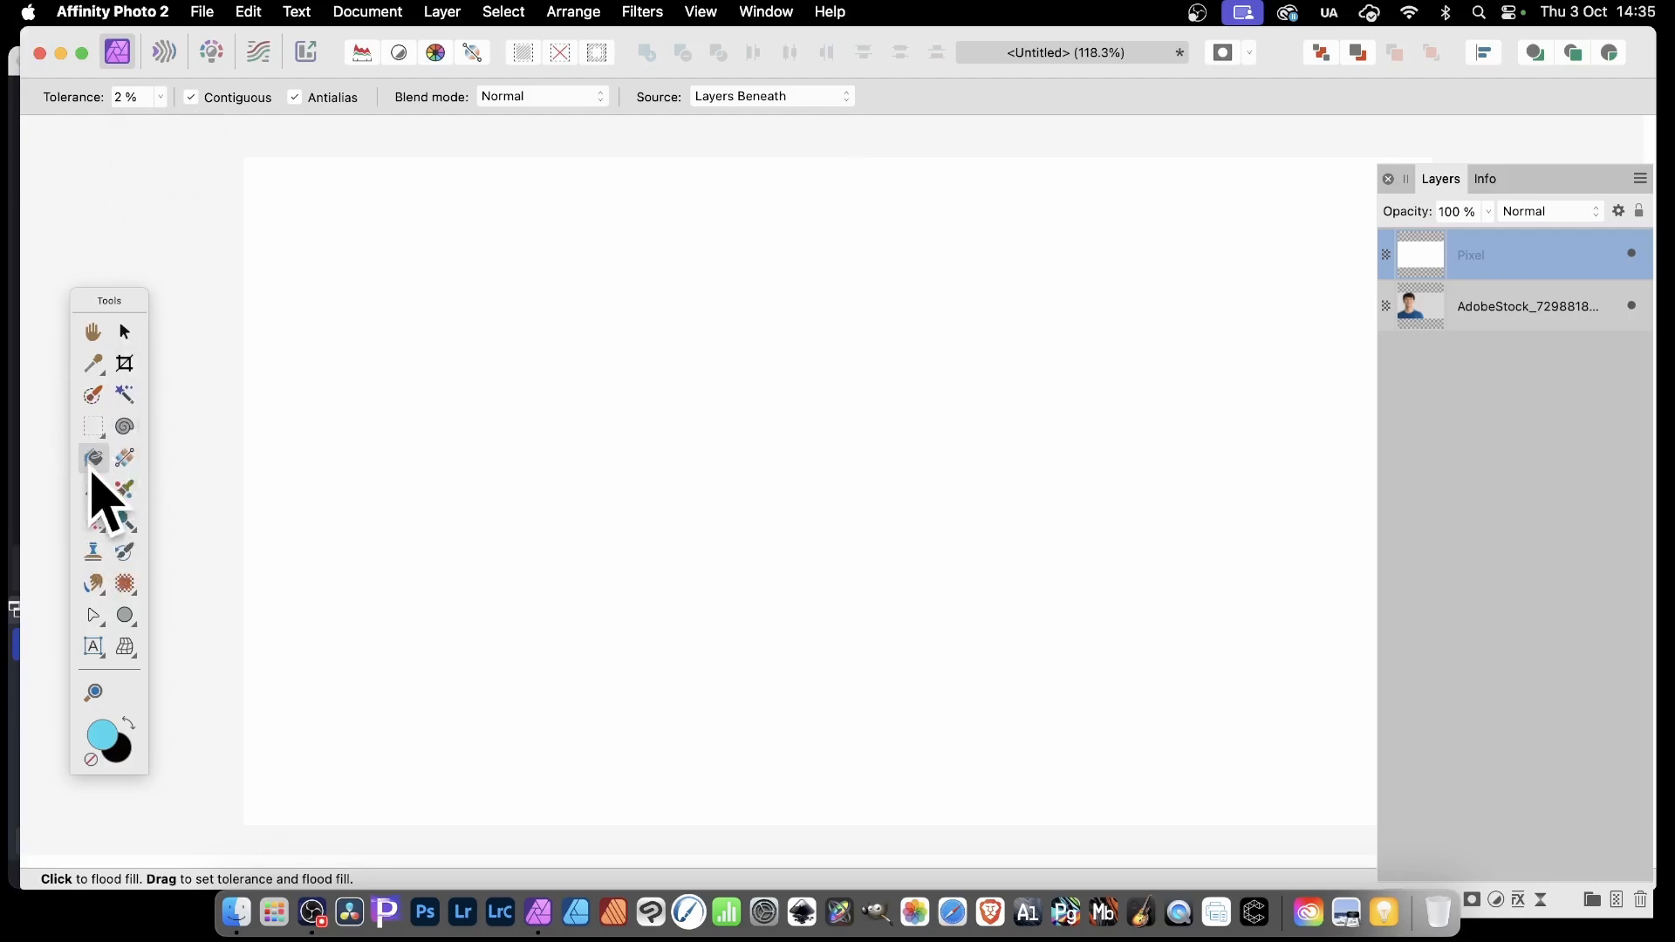
# Set the Flood Fill tolerance to 34 % with Layers Beneath as the source
pyautogui.click(161, 97)
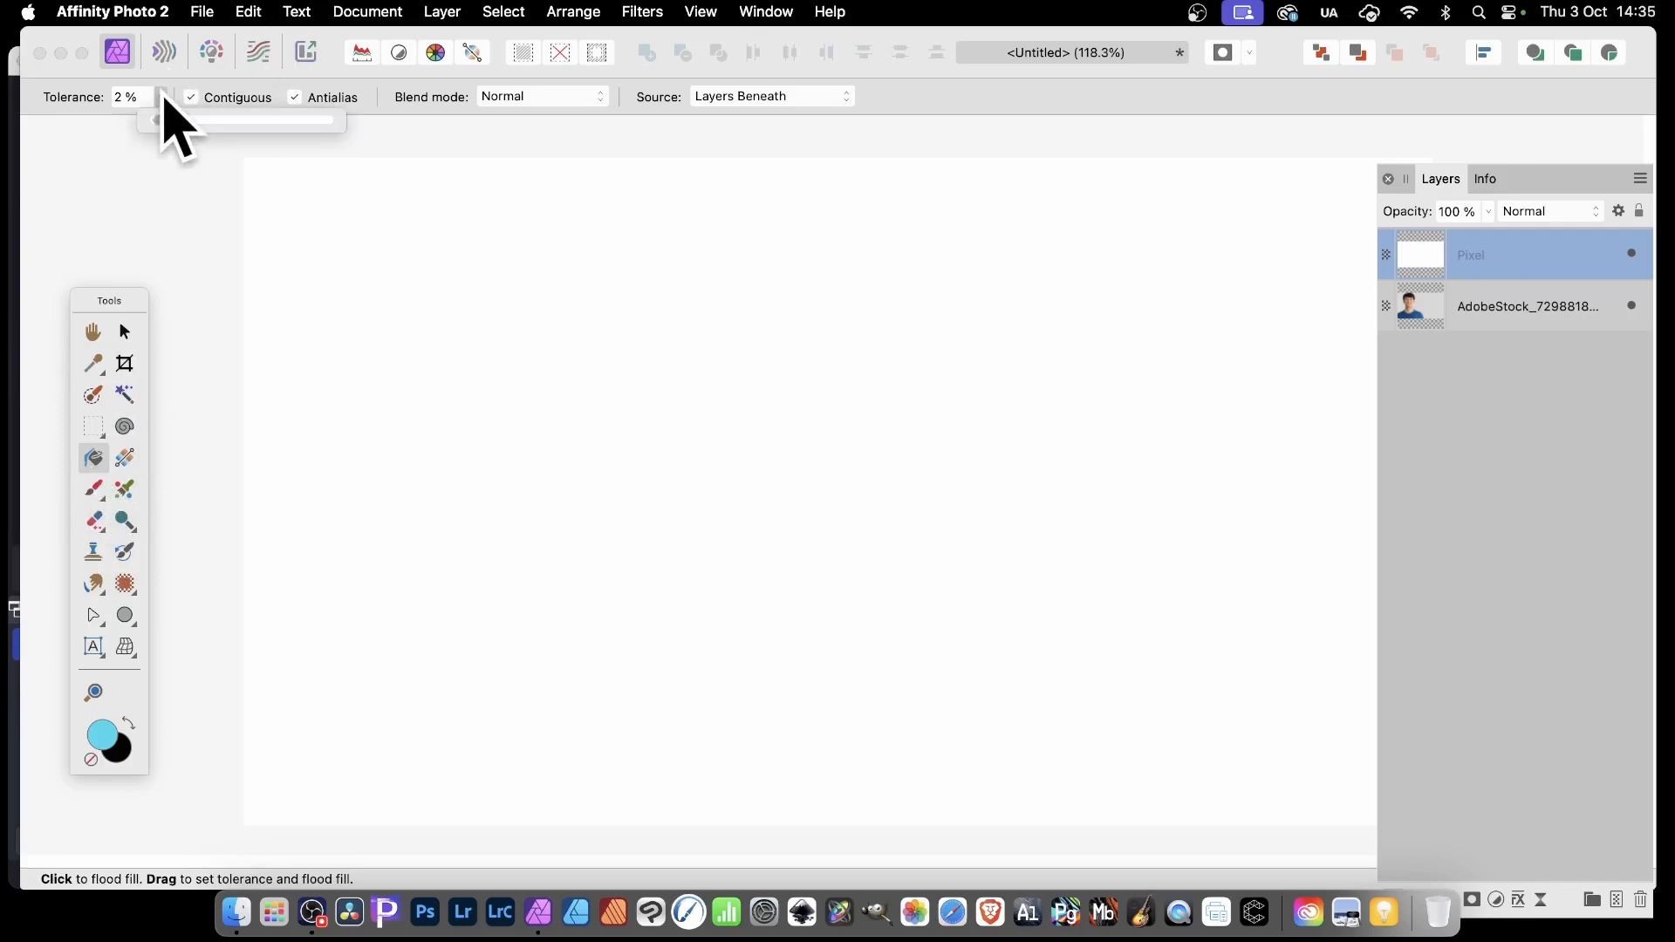
pyautogui.moveTo(164, 121); pyautogui.dragTo(218, 120)
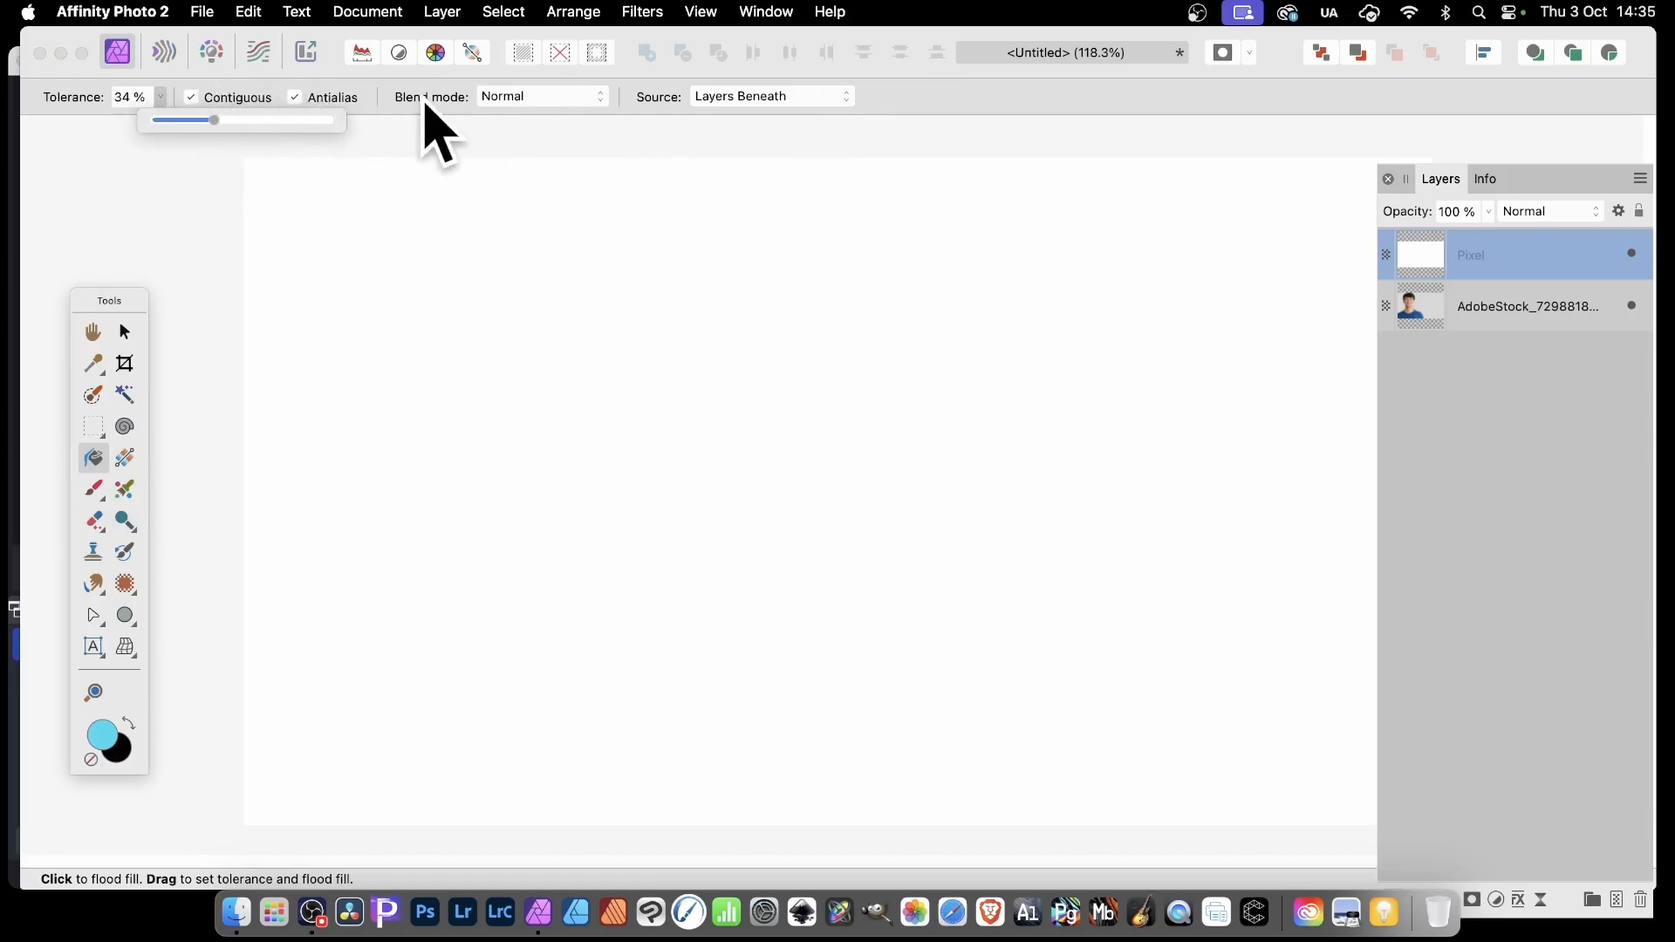
pyautogui.click(752, 97)
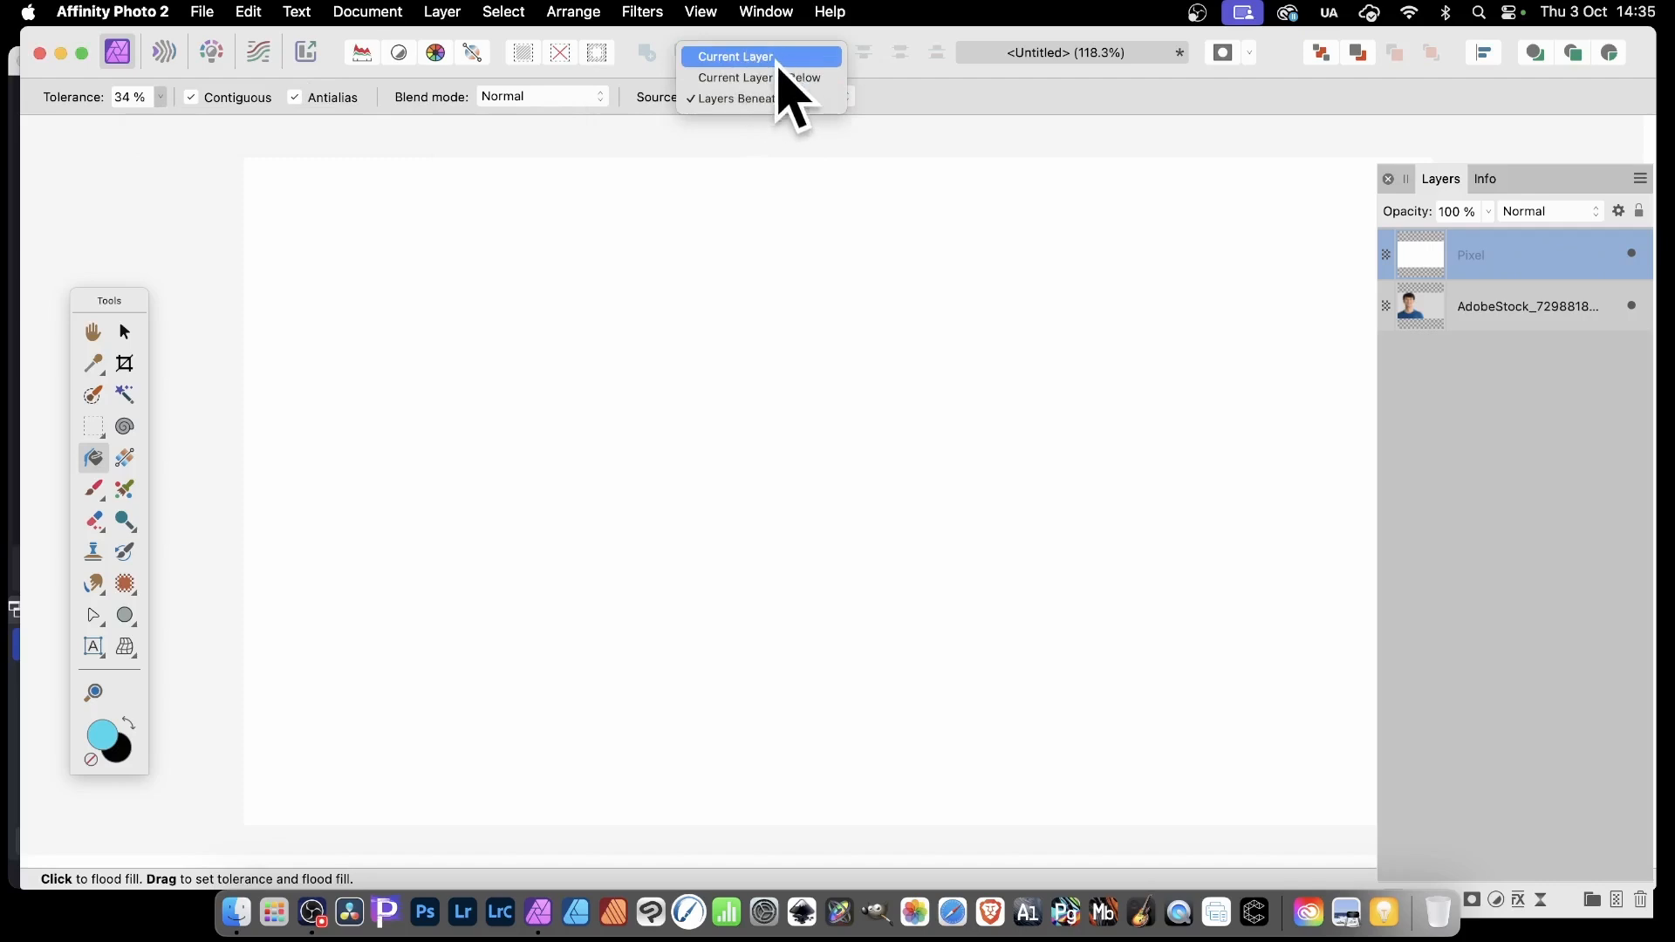
pyautogui.click(759, 99)
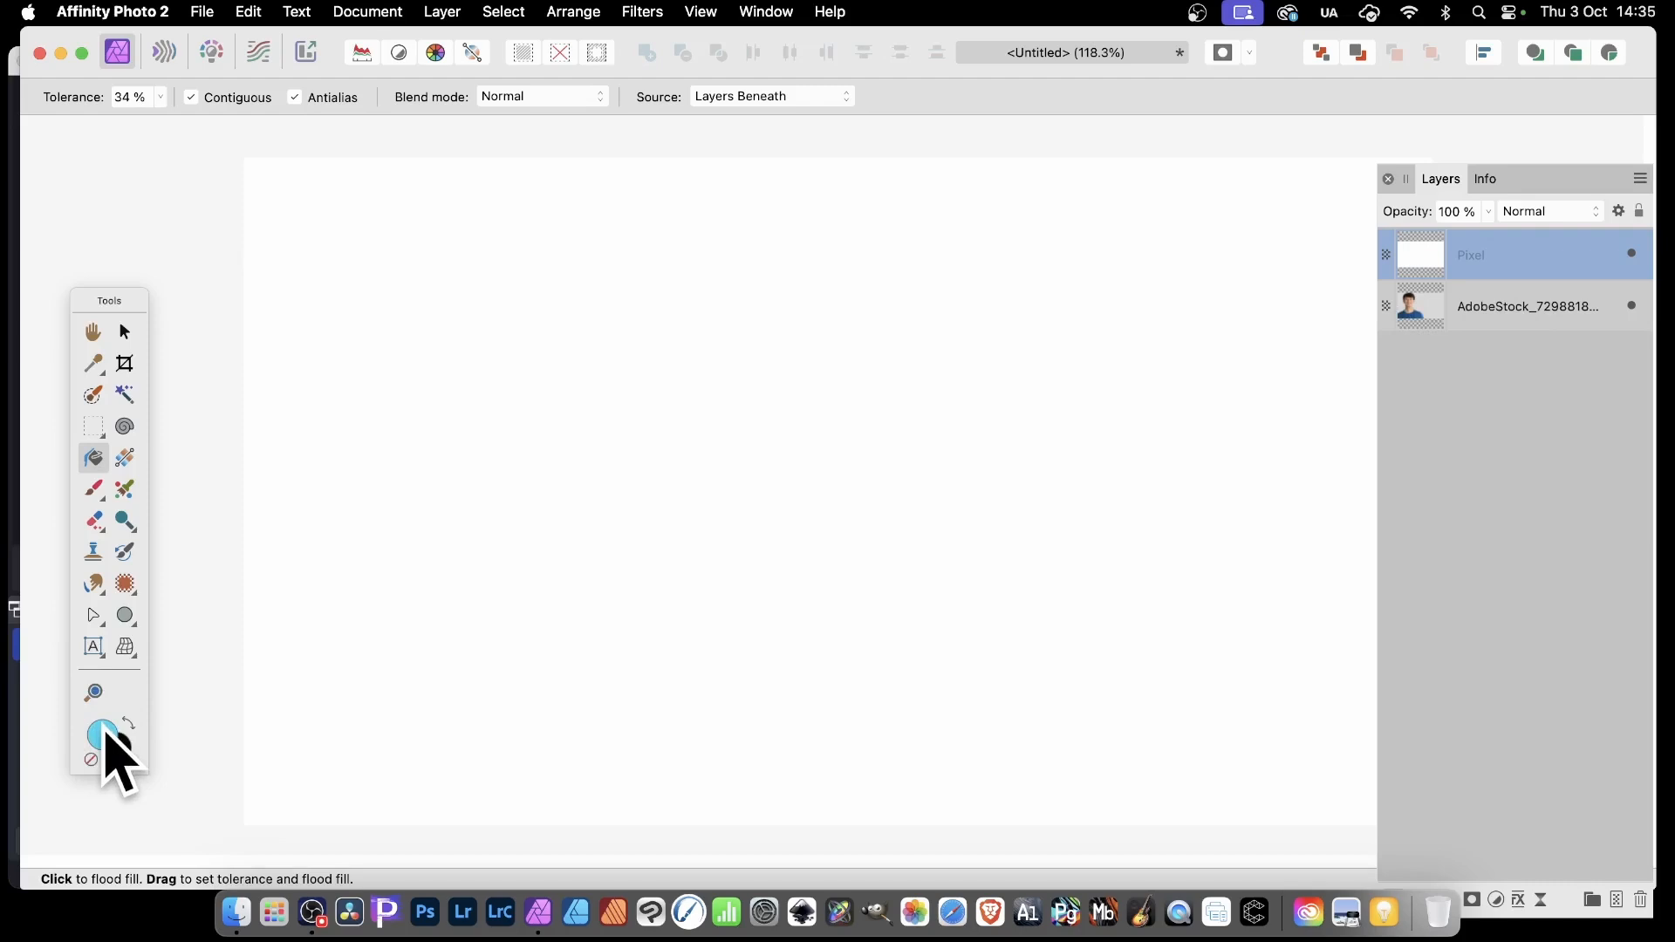
# Swap the fill colours to make black primary and flood-fill the background on both sides of the man
pyautogui.click(129, 724)
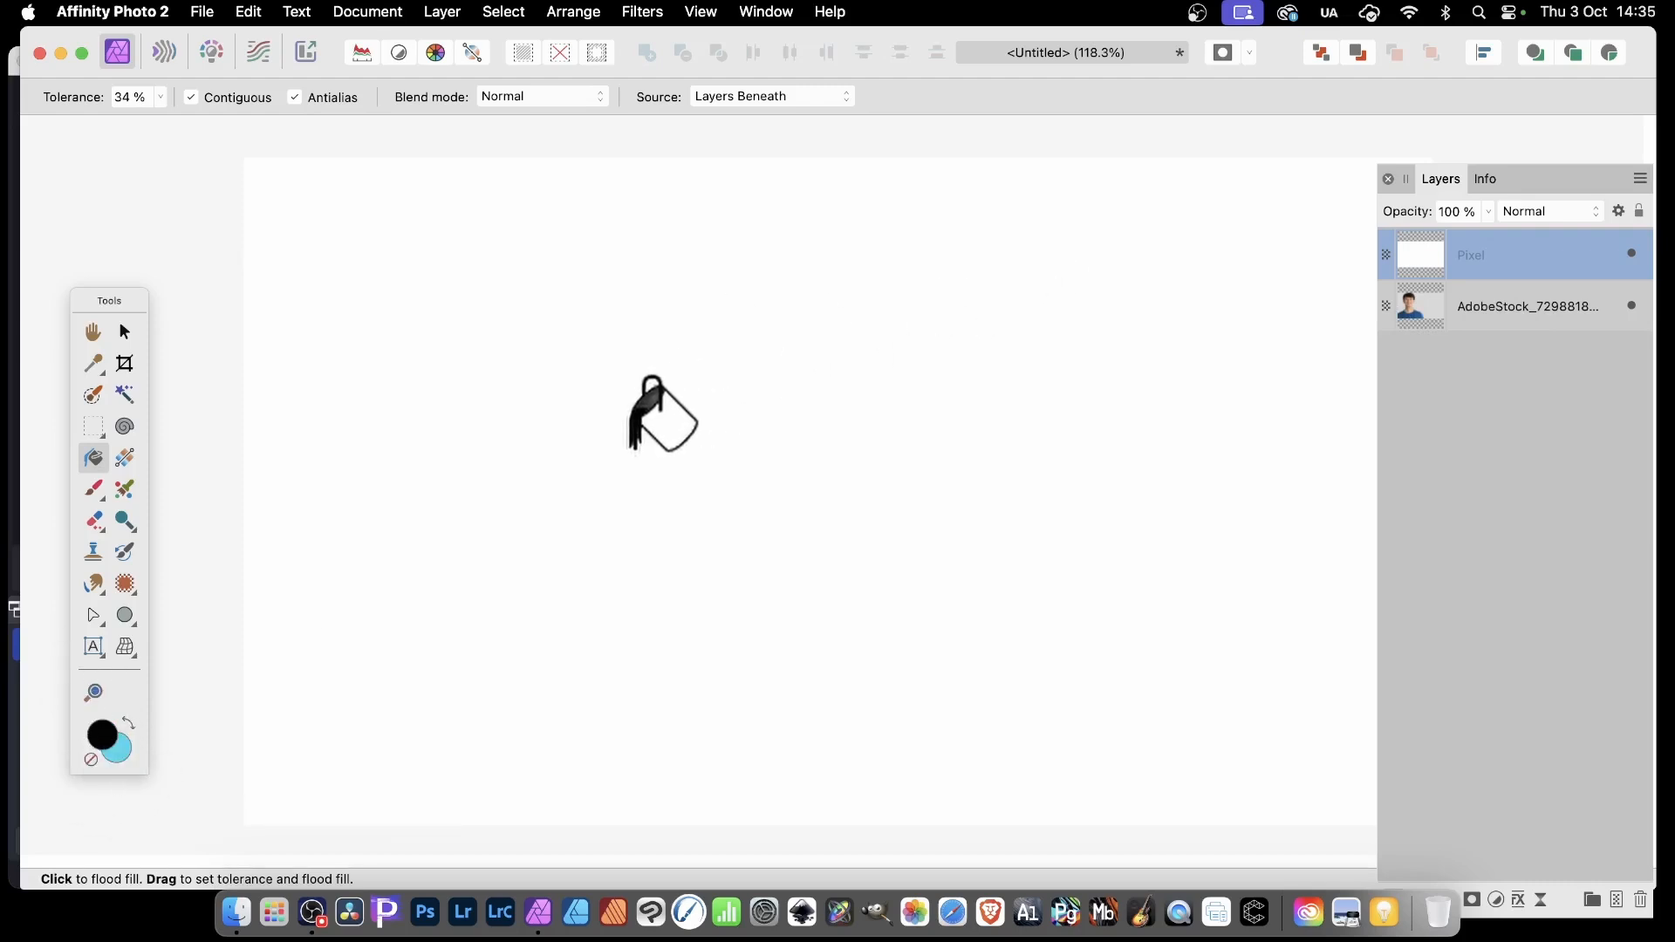
pyautogui.click(403, 448)
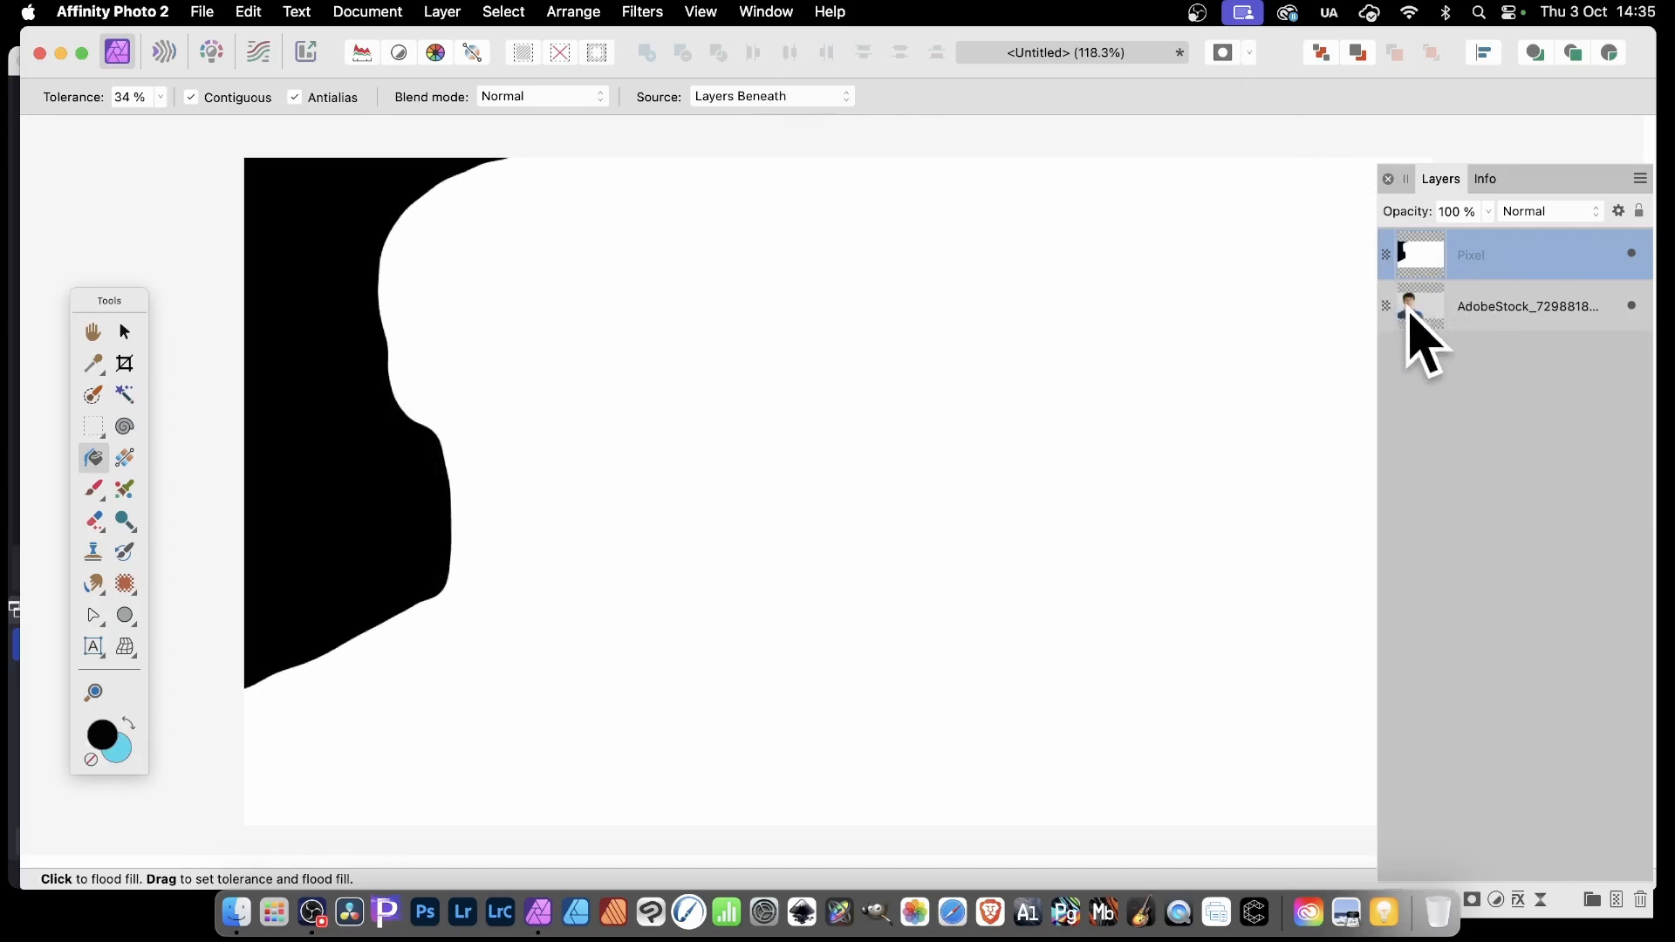
pyautogui.click(1018, 390)
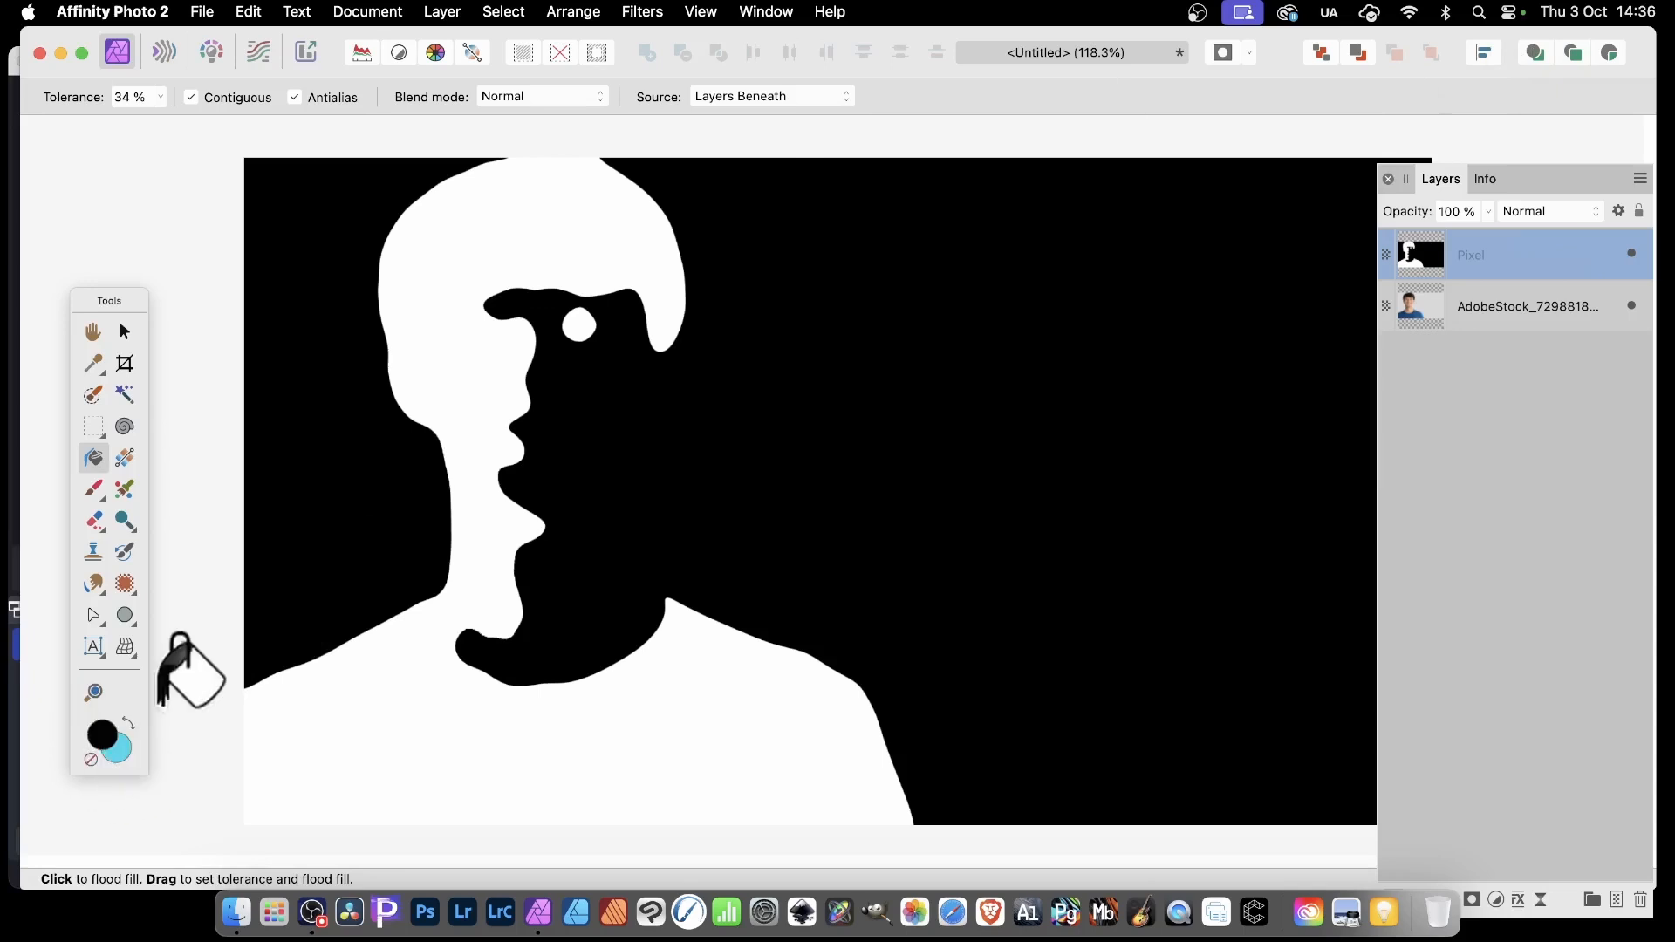
# Display the colour swatches with the Colours palette and place them below the layer list
pyautogui.click(780, 12)
pyautogui.scroll(-5, 807, 602)
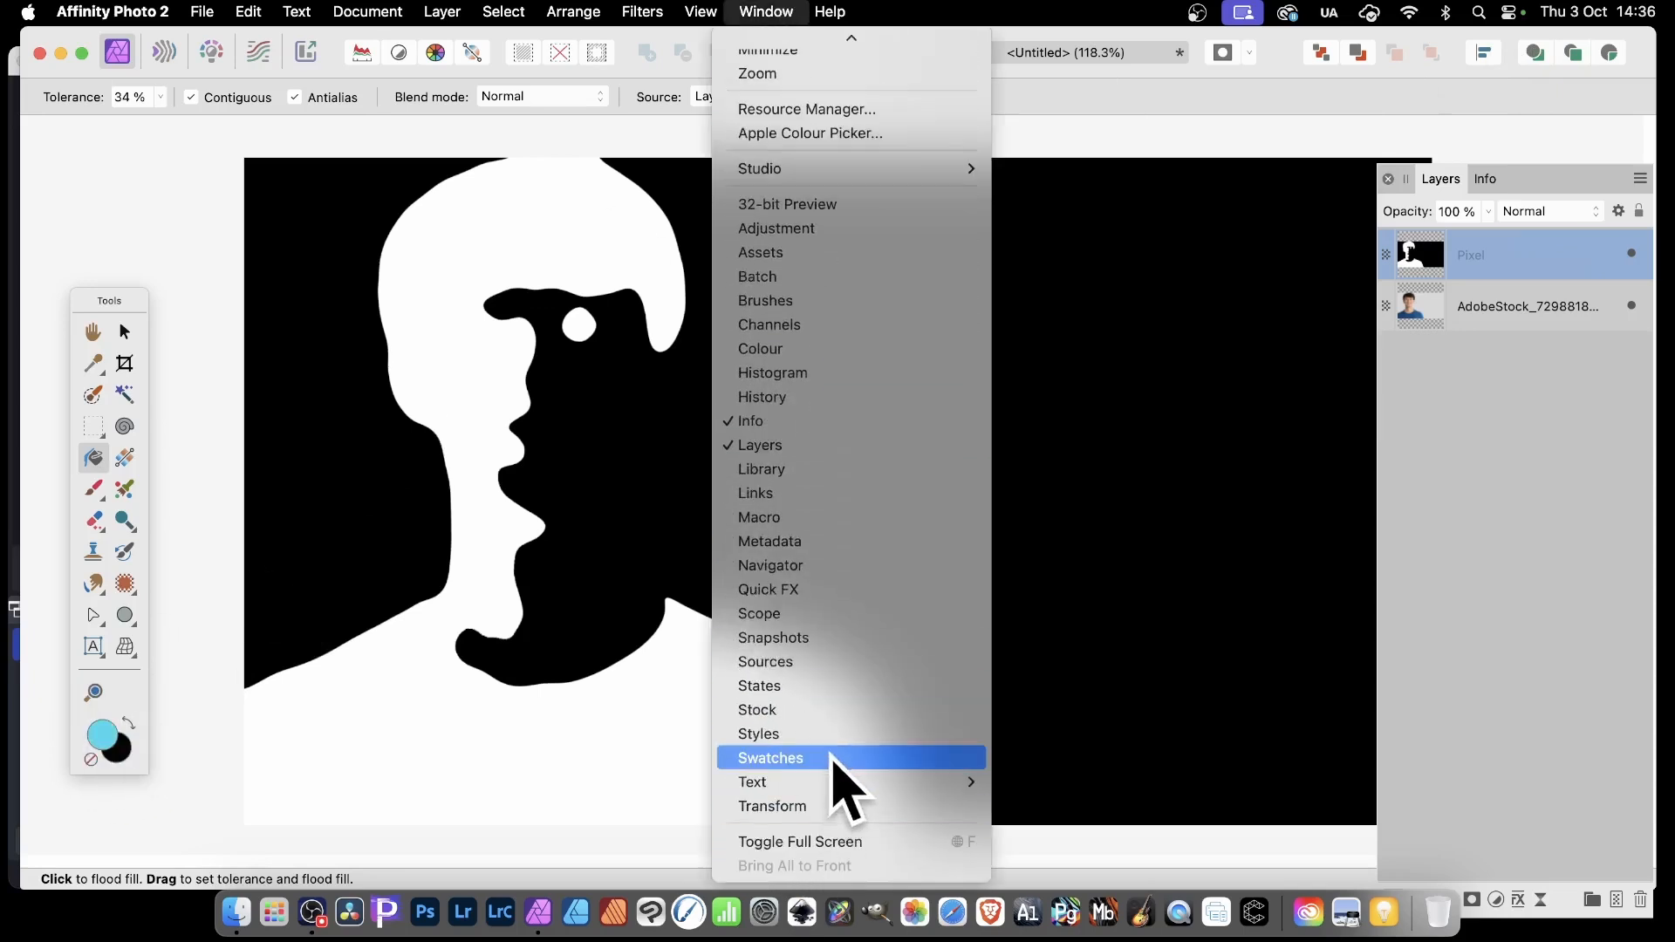
pyautogui.click(859, 758)
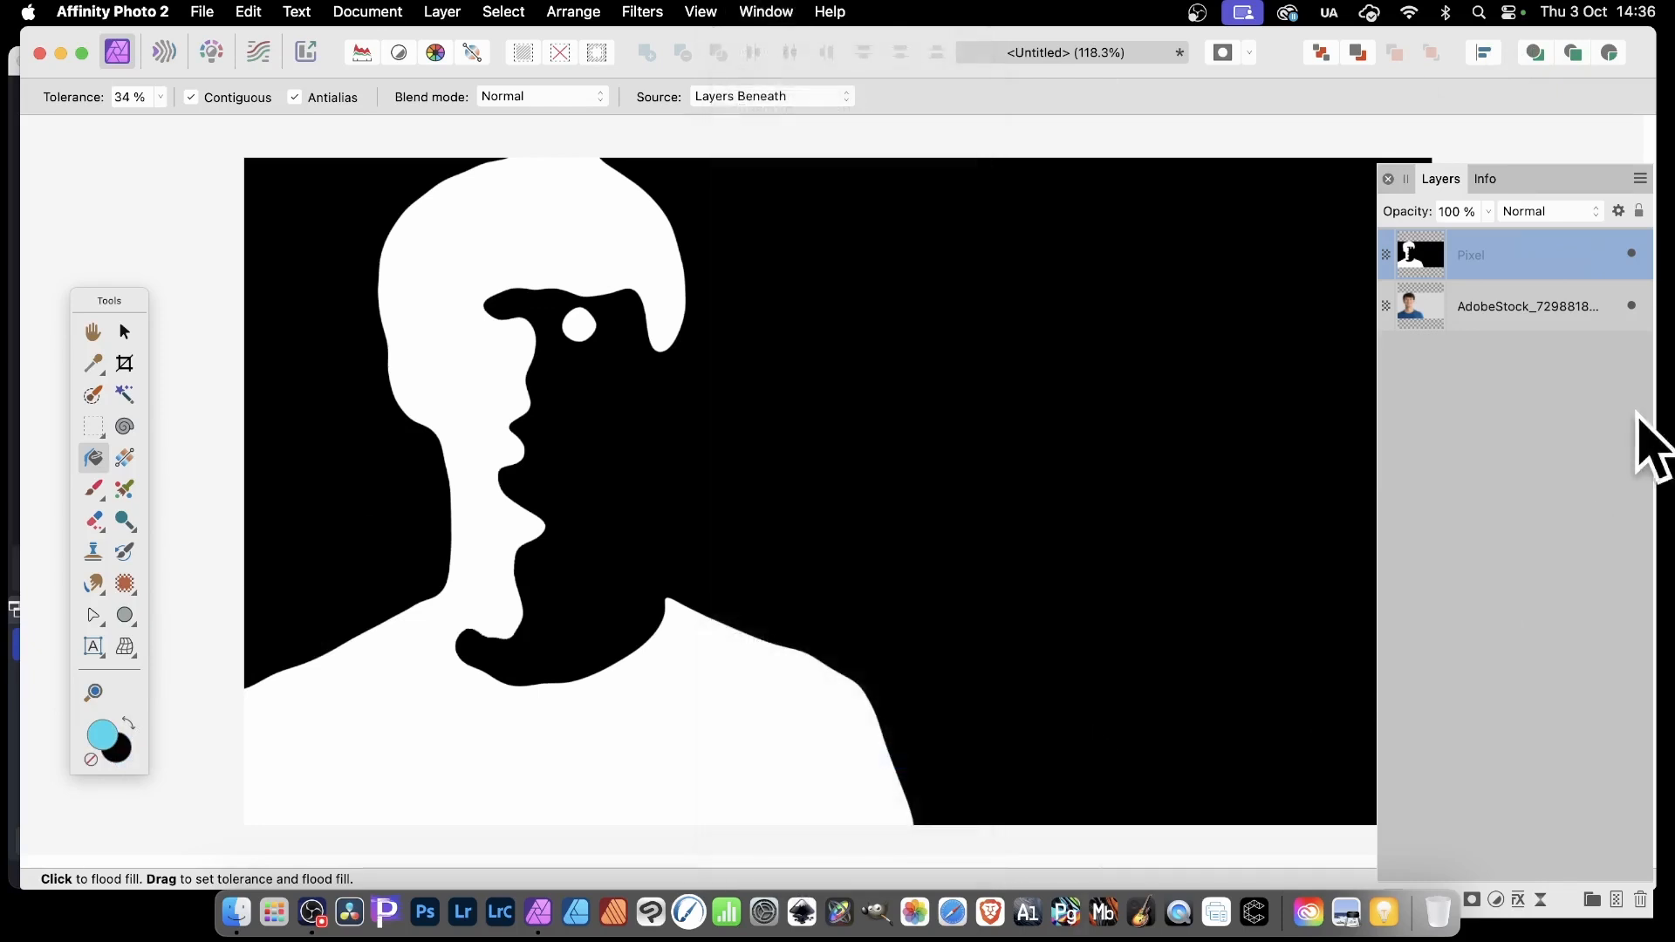
pyautogui.click(1182, 260)
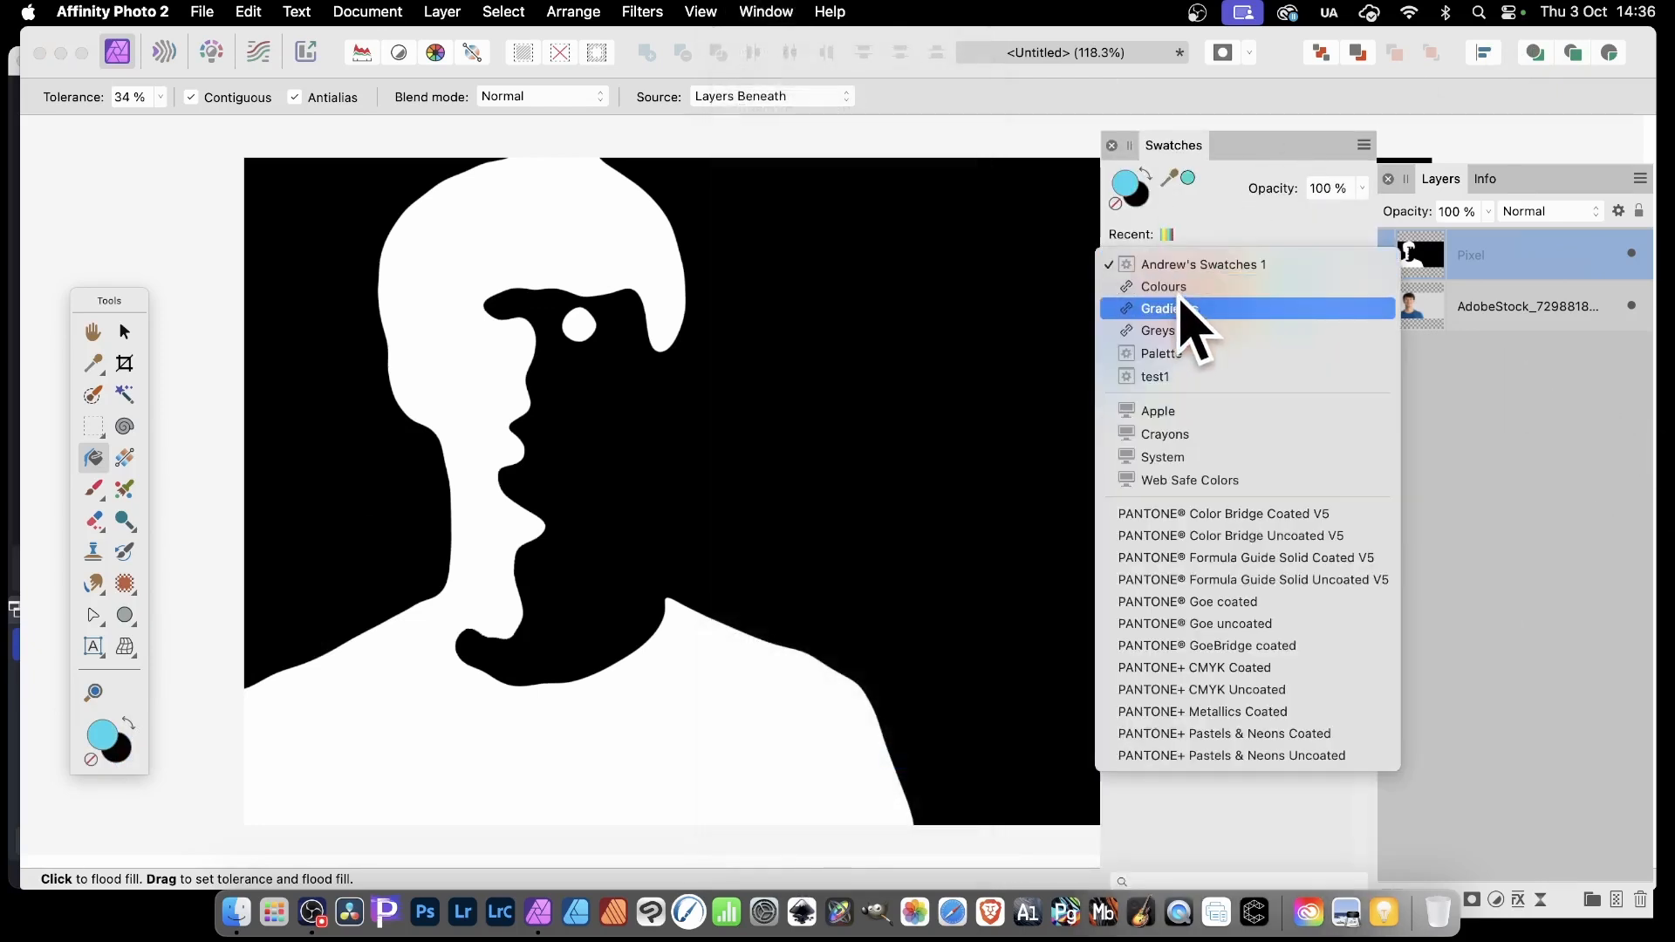
pyautogui.click(1186, 292)
pyautogui.moveTo(1177, 147); pyautogui.dragTo(1367, 362)
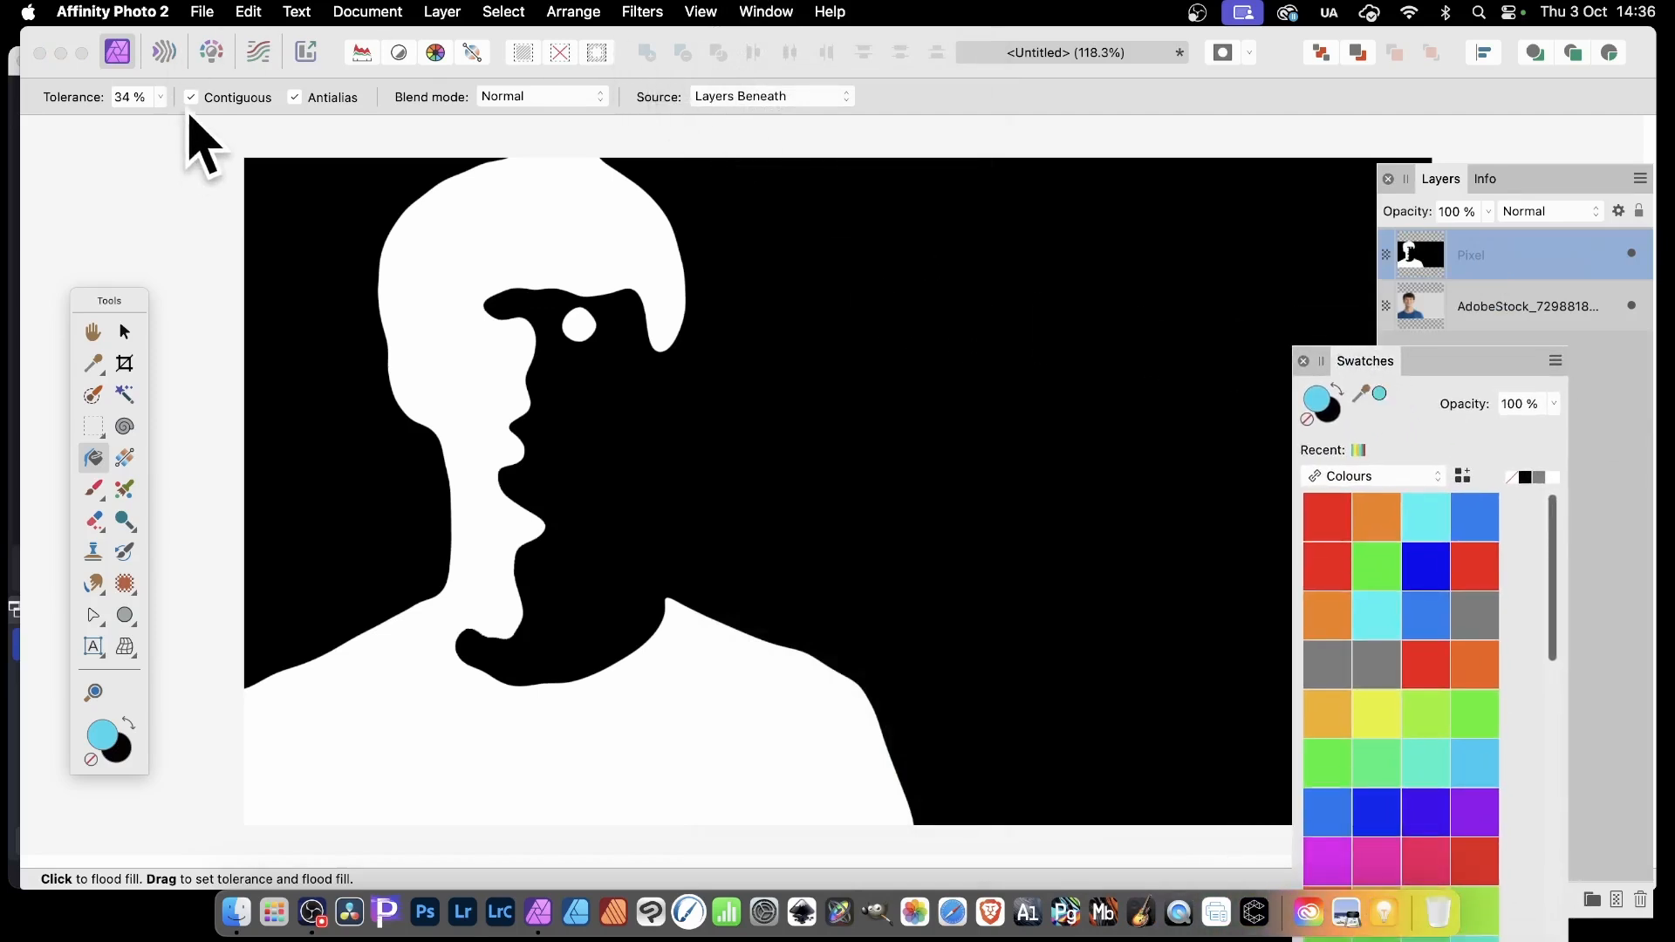
# Try a light blue flood fill on the neck at 26 % tolerance and undo it
pyautogui.click(155, 101)
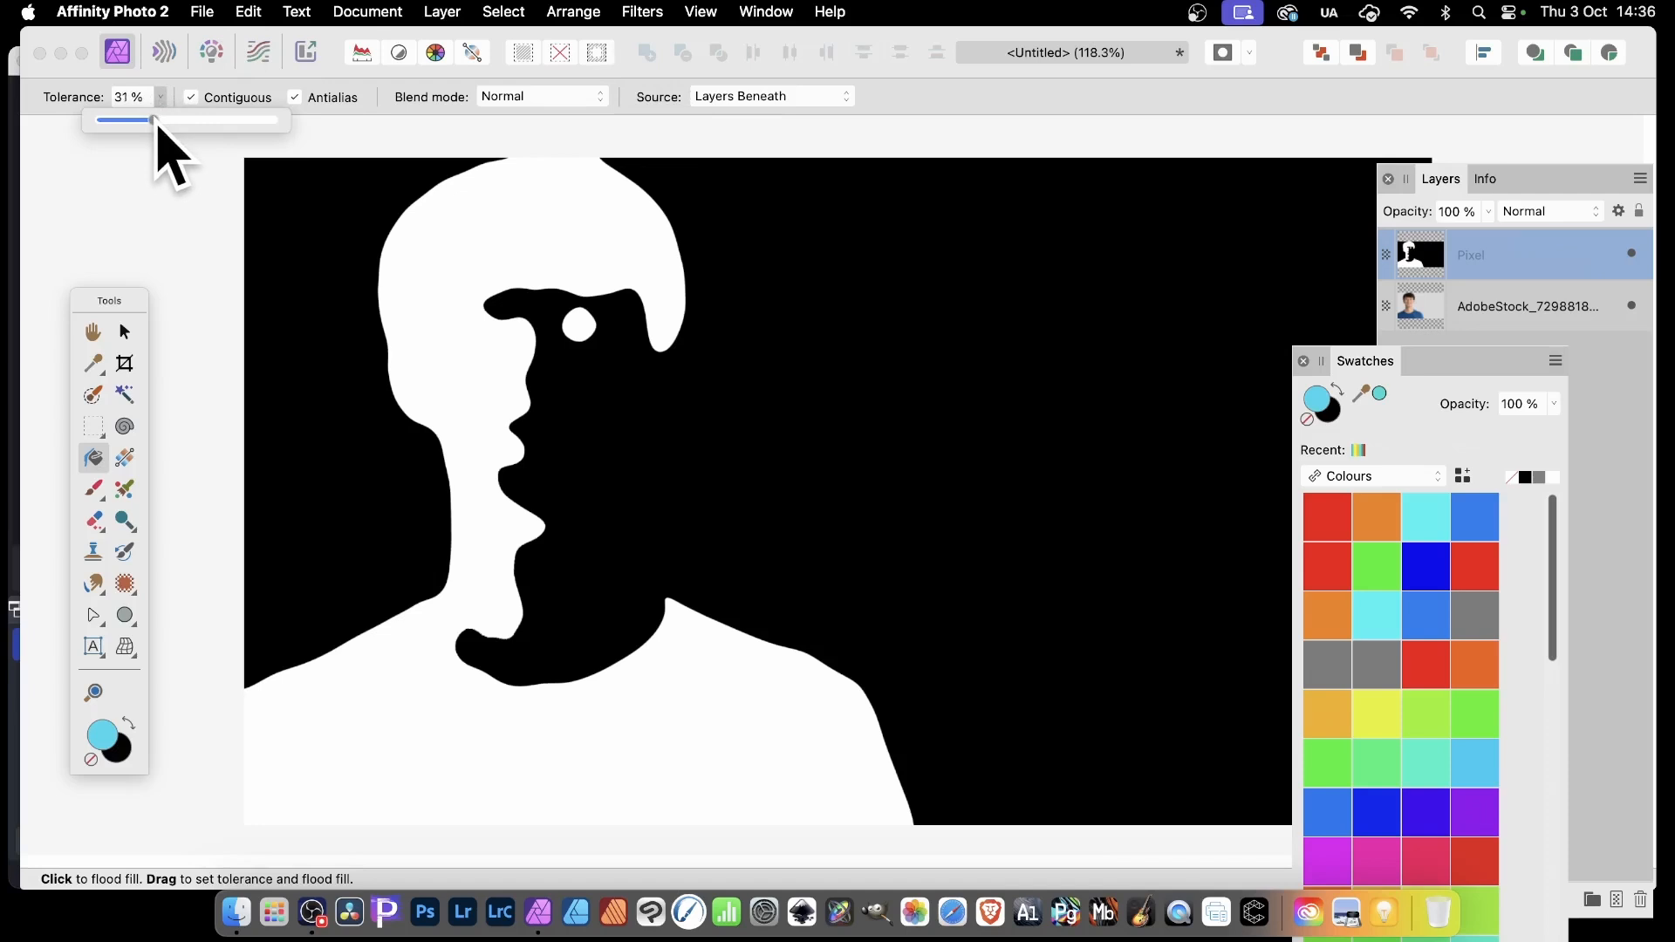
pyautogui.moveTo(149, 123); pyautogui.dragTo(147, 122)
pyautogui.click(557, 650)
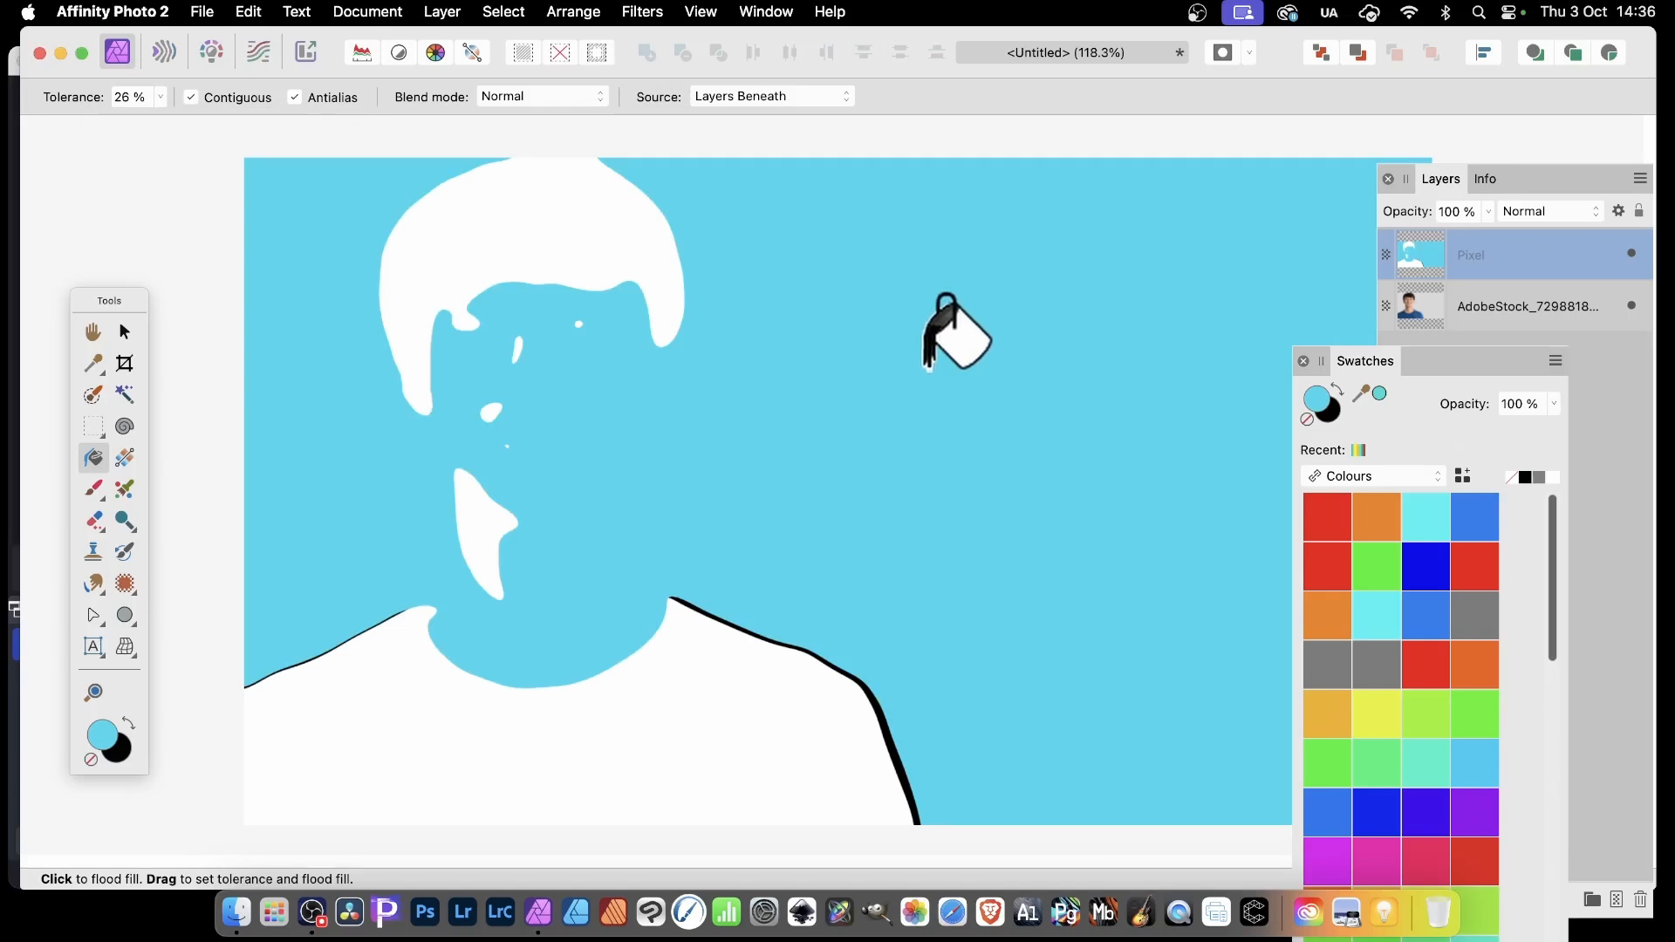
pyautogui.press('super+z')
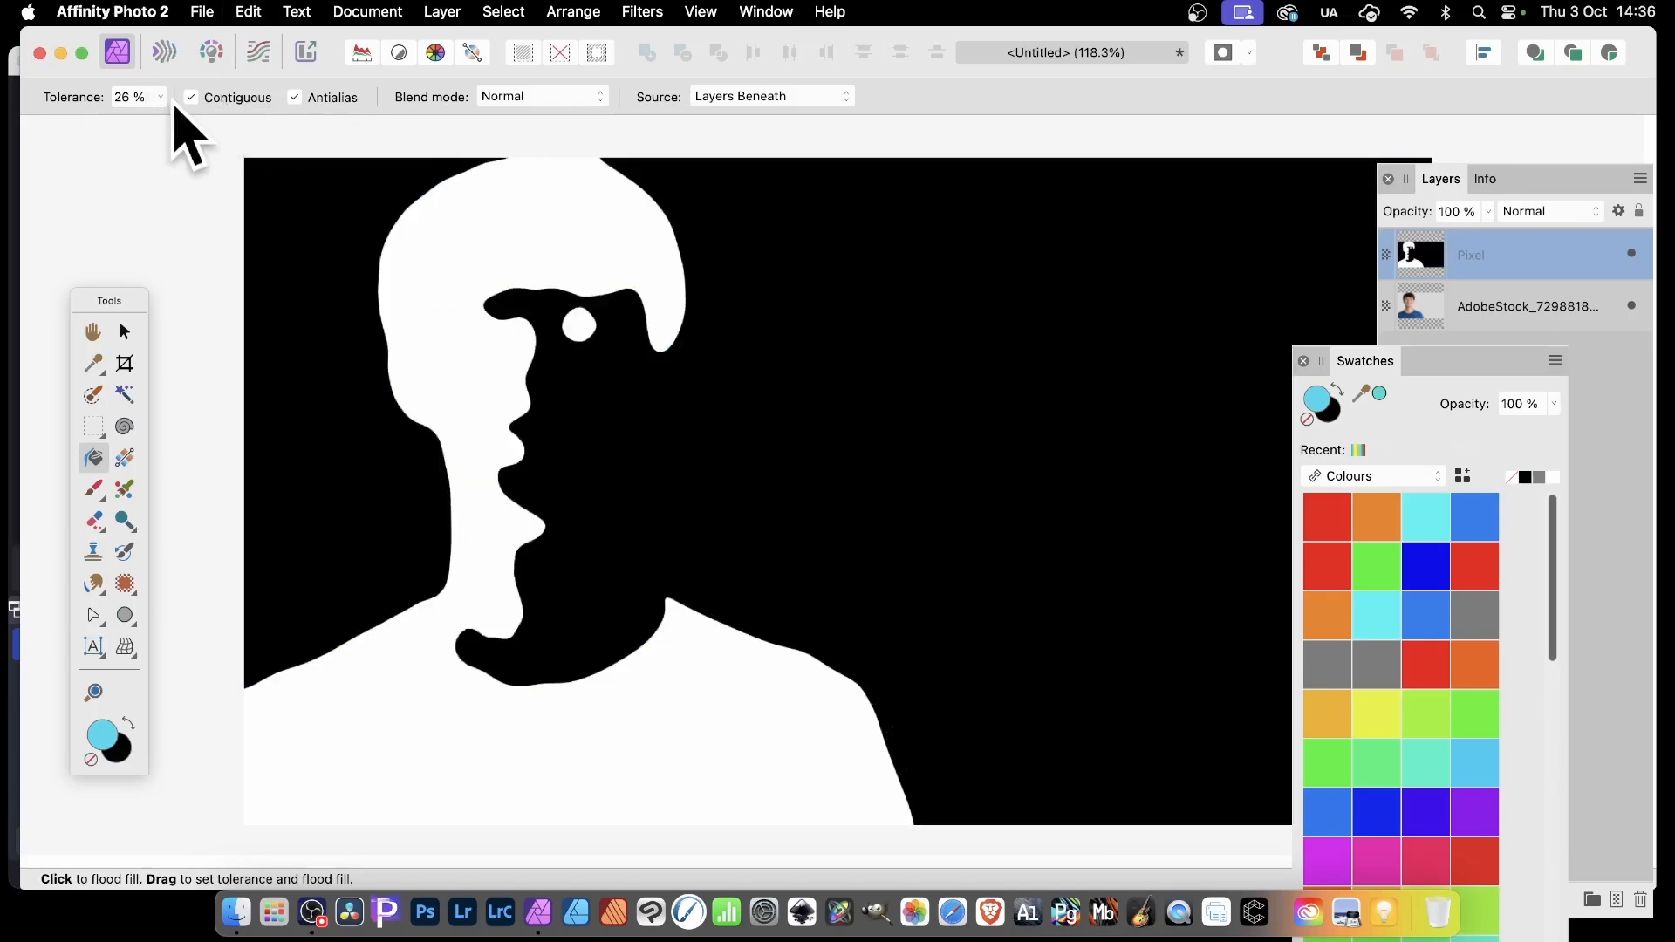
# Flood-fill the neck with light blue at 7 % tolerance and choose orange as the new fill colour
pyautogui.click(161, 99)
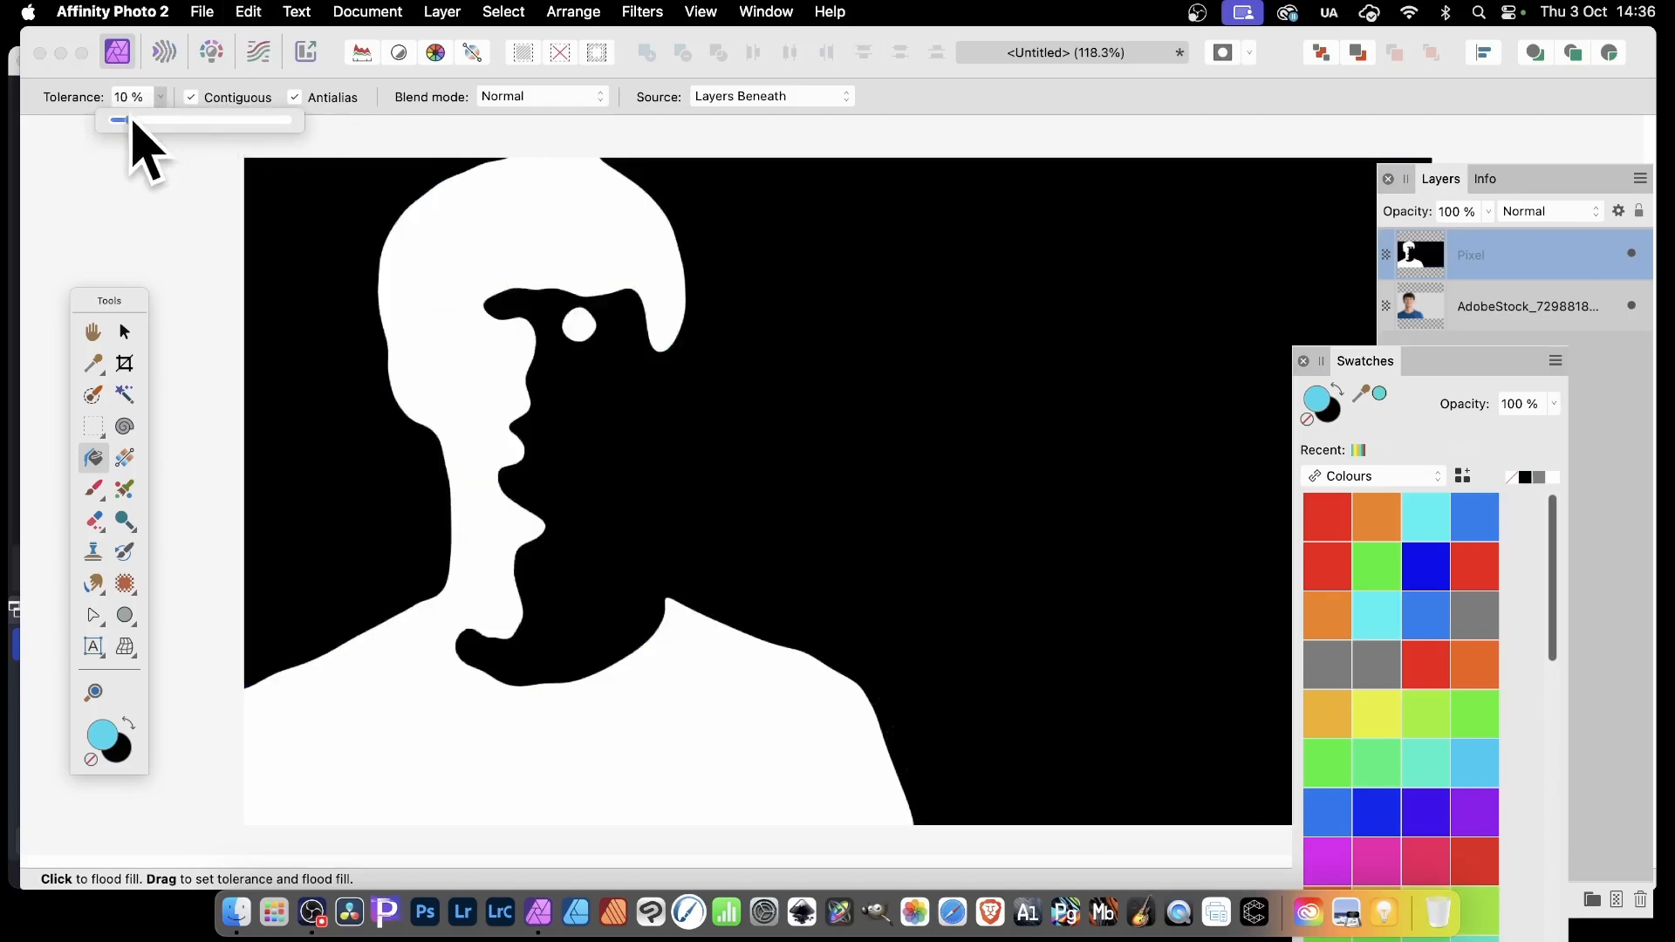
pyautogui.click(572, 632)
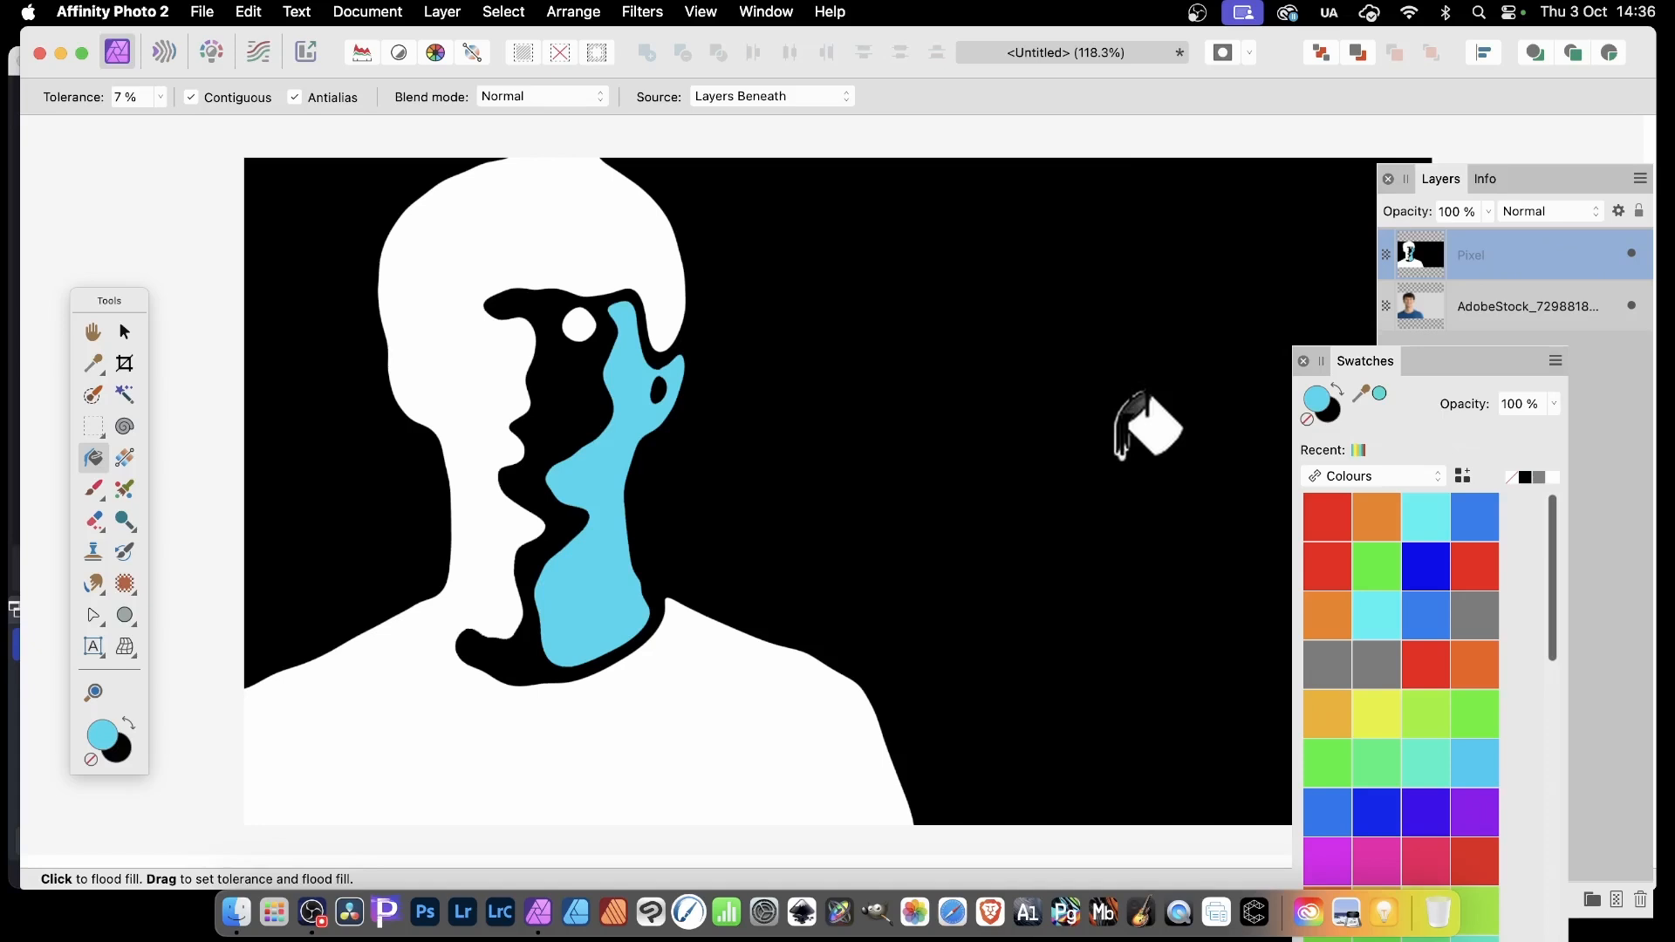
pyautogui.click(1375, 521)
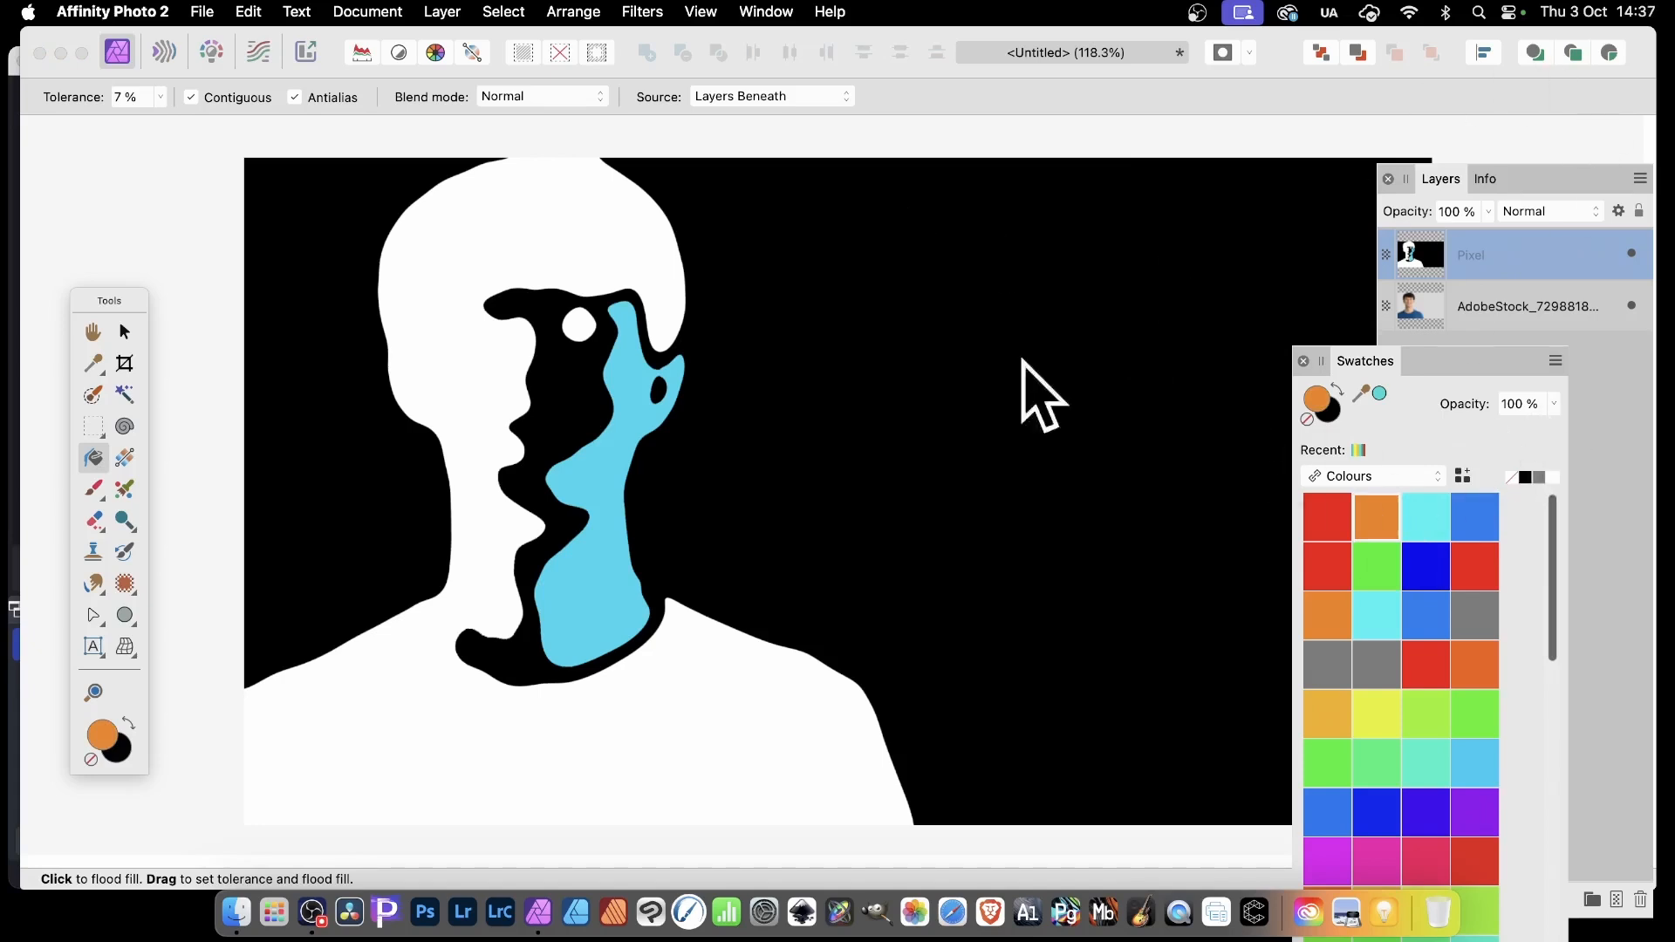
# Try orange flood fills on the black face area and near the neckline, undoing each one
pyautogui.click(583, 410)
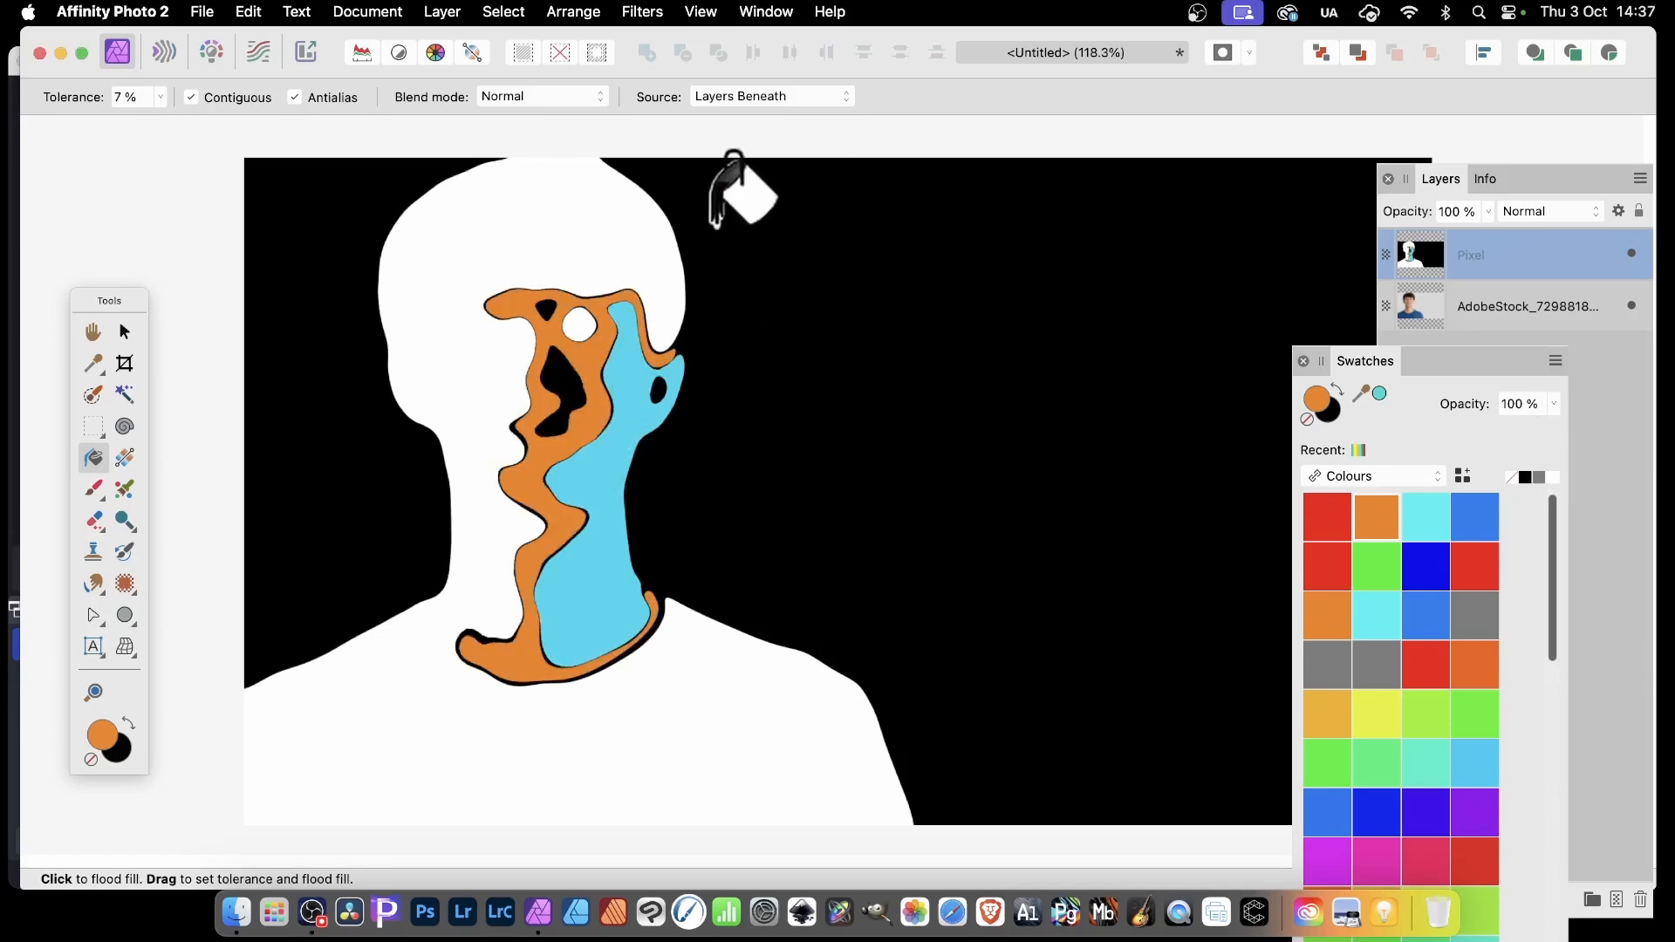
pyautogui.press('super+z')
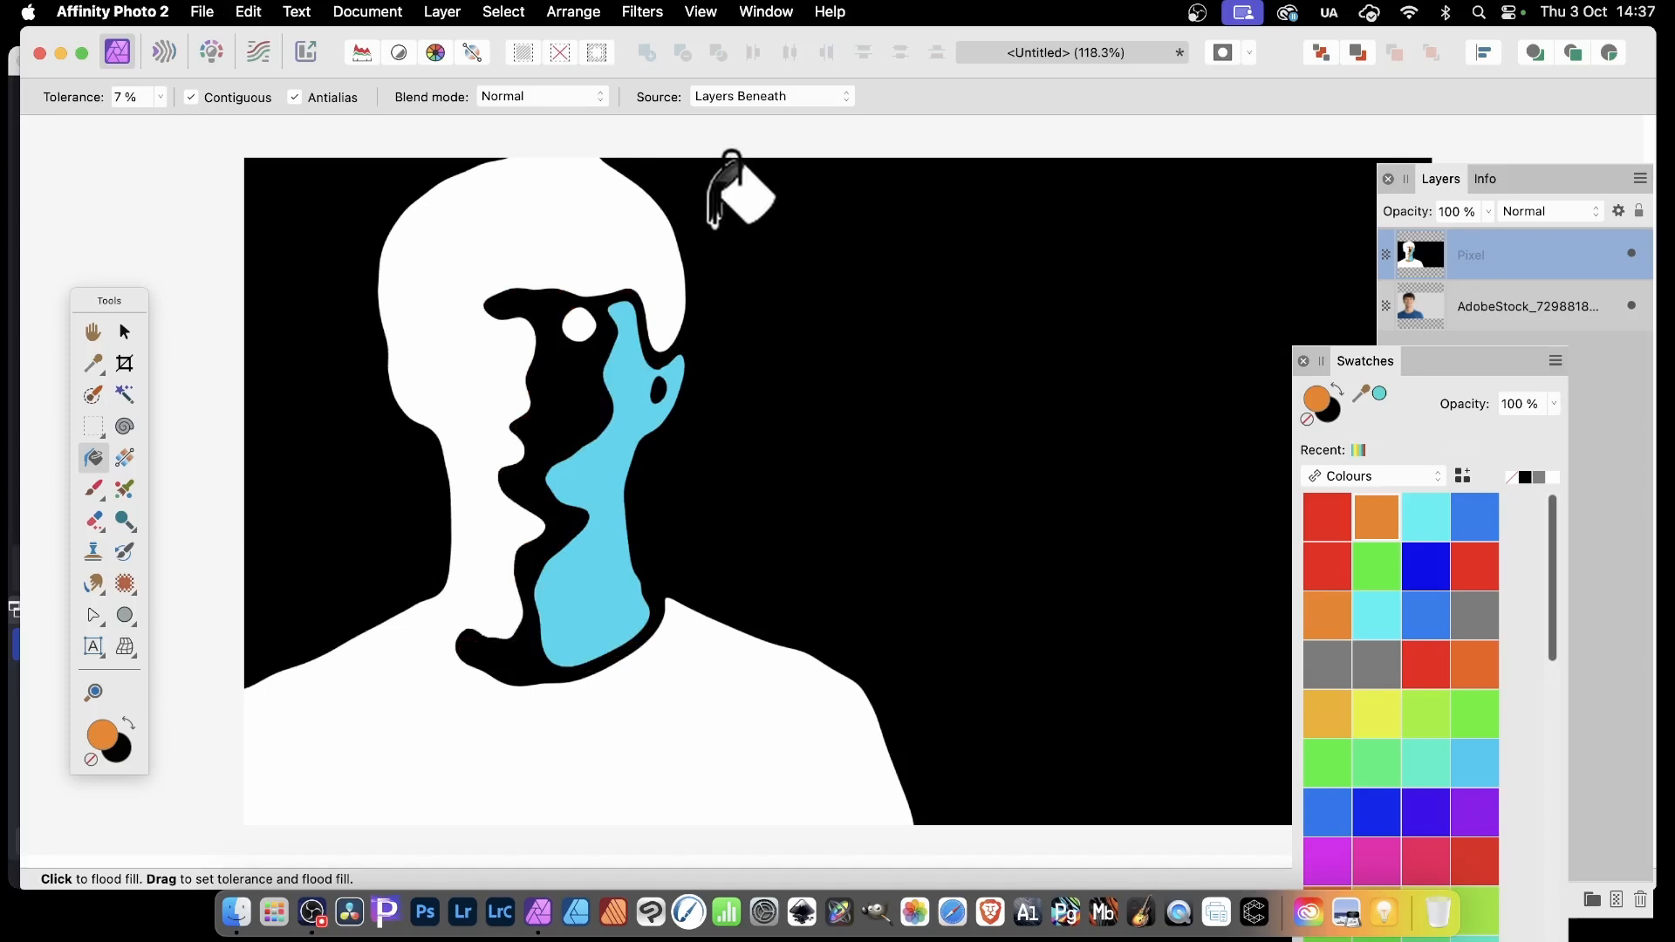
pyautogui.click(508, 656)
pyautogui.press('super+z')
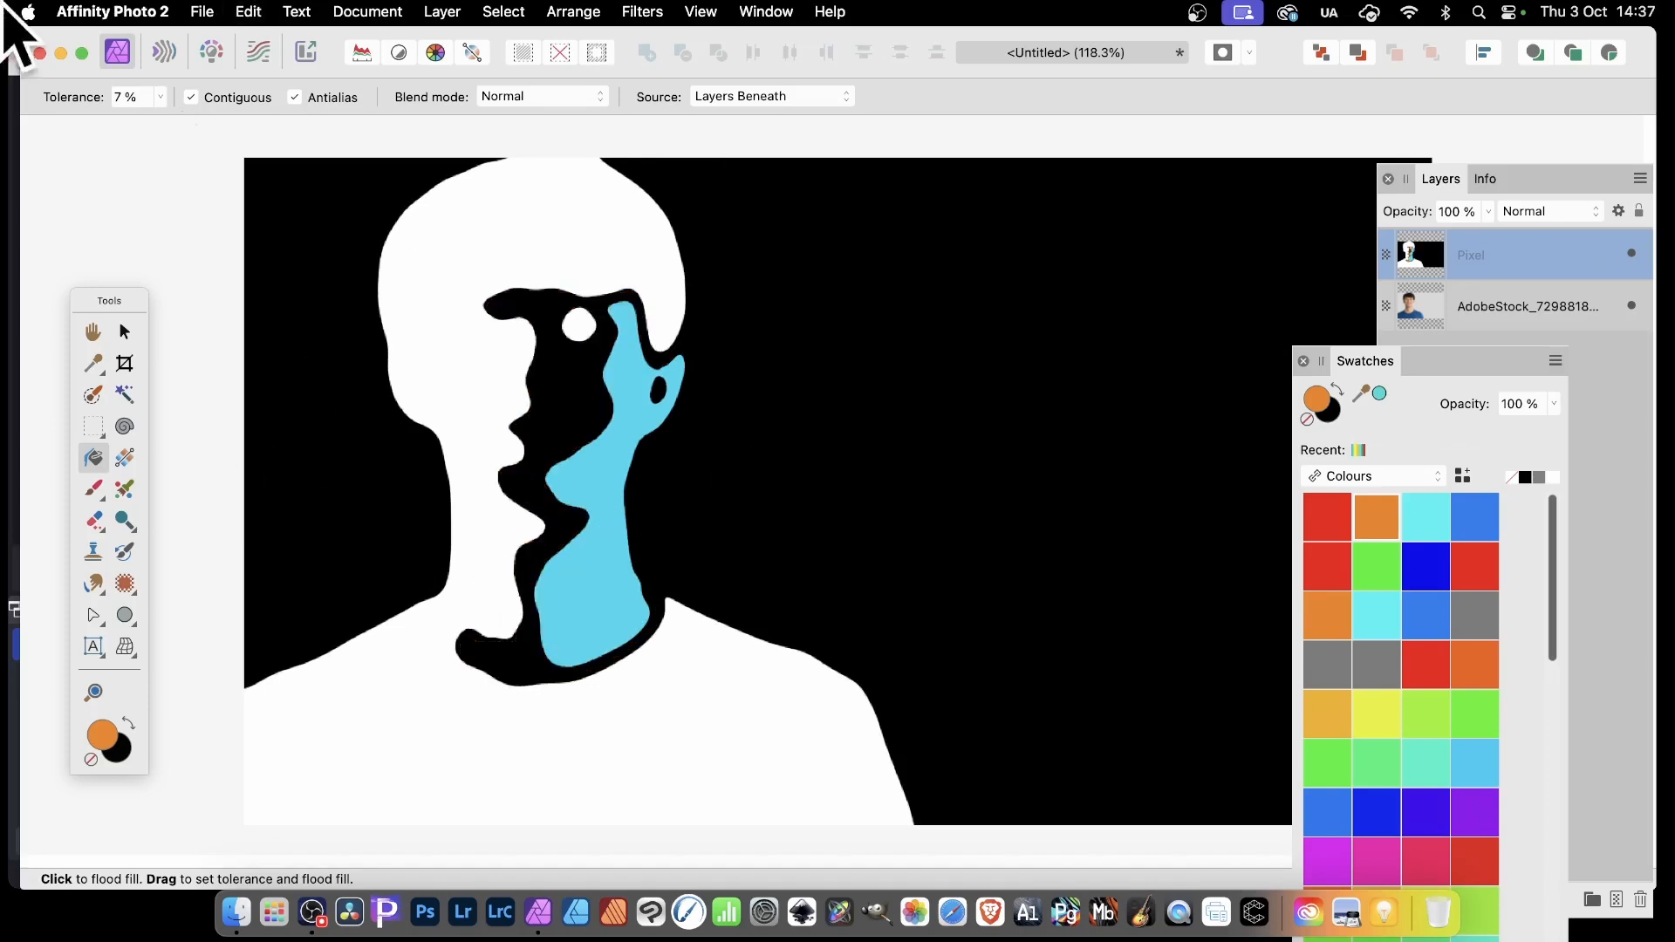
# Lower the tolerance to 3 % and flood-fill the cheek edge and the light blue area beside the mouth with orange
pyautogui.click(161, 96)
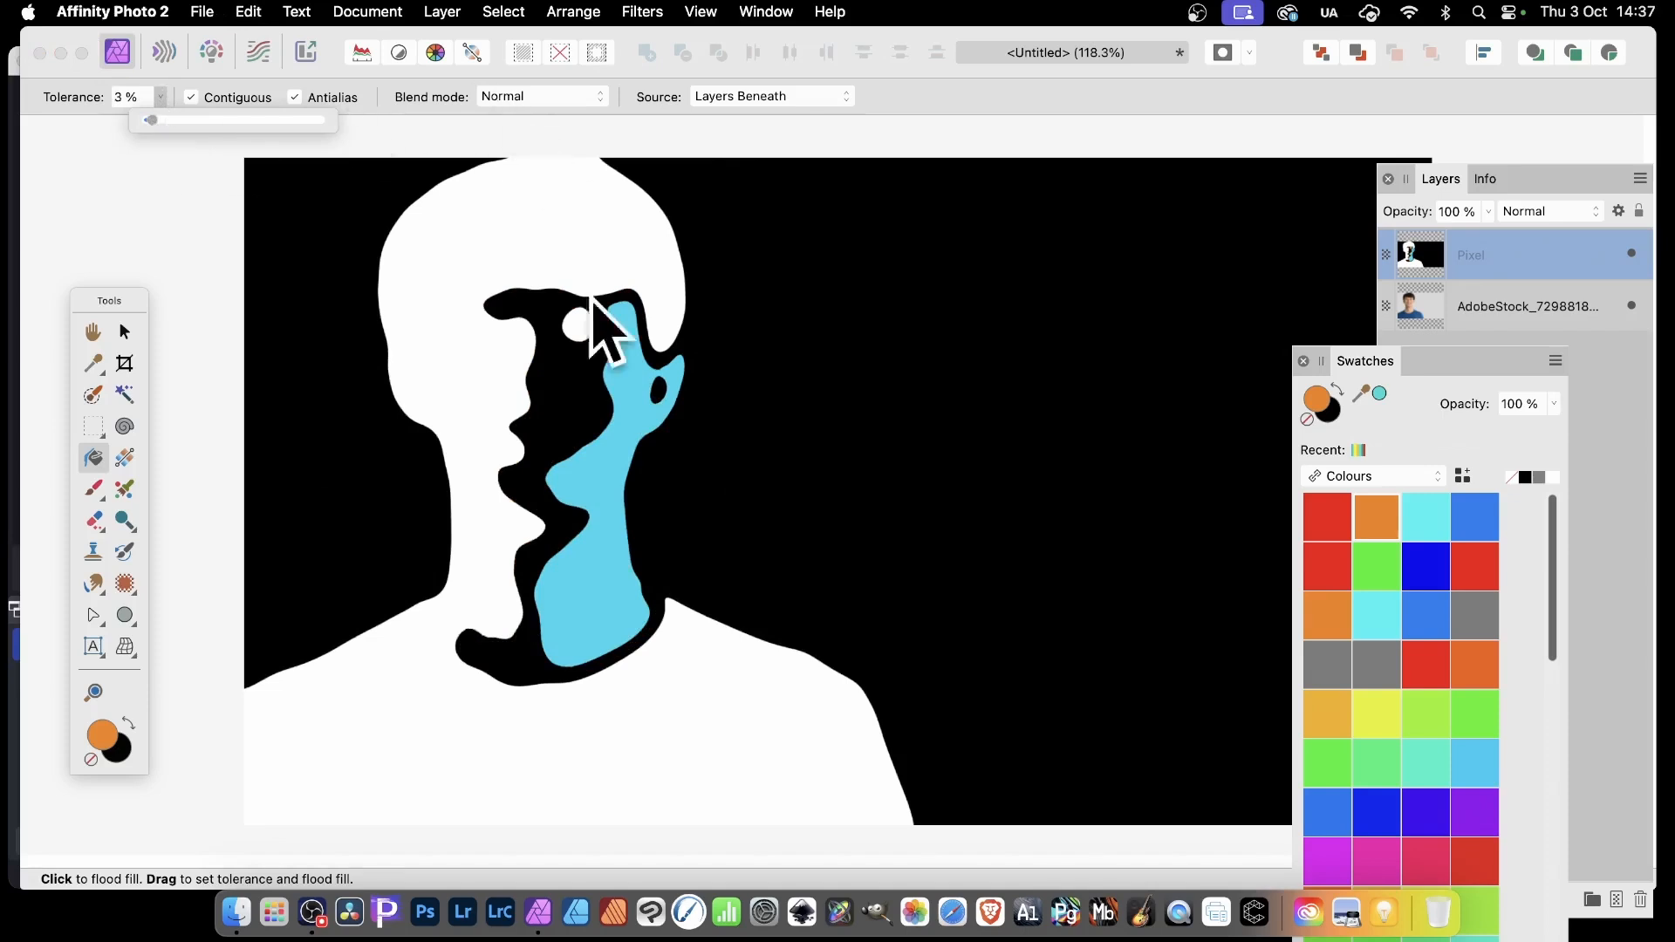
pyautogui.click(610, 391)
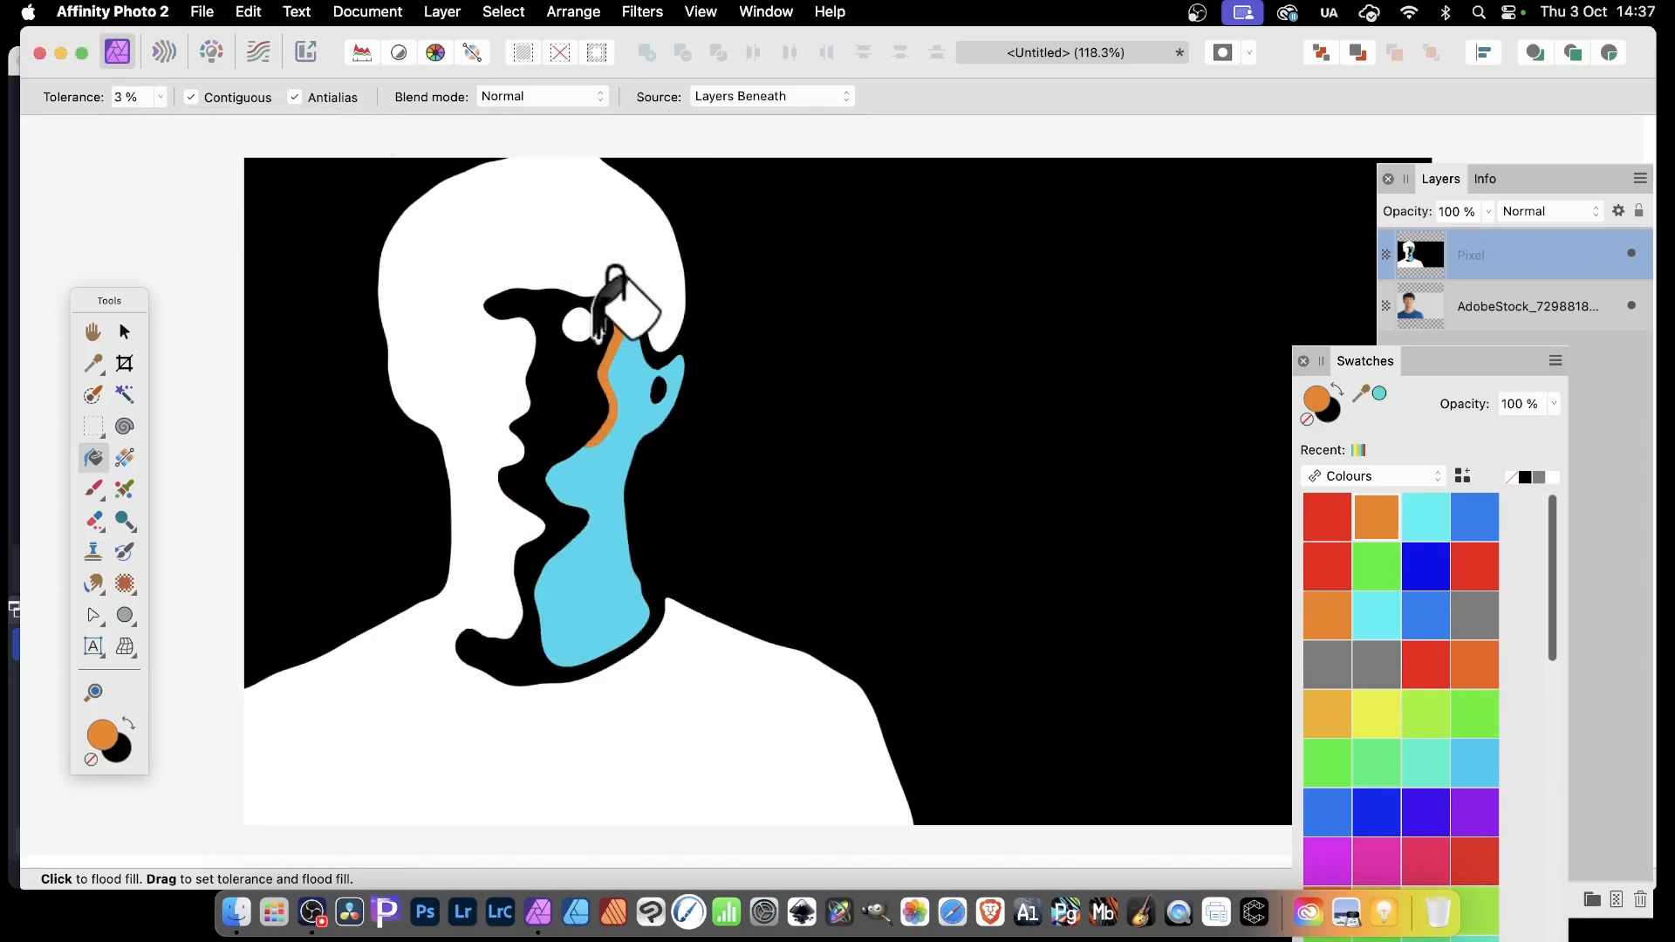
pyautogui.click(562, 481)
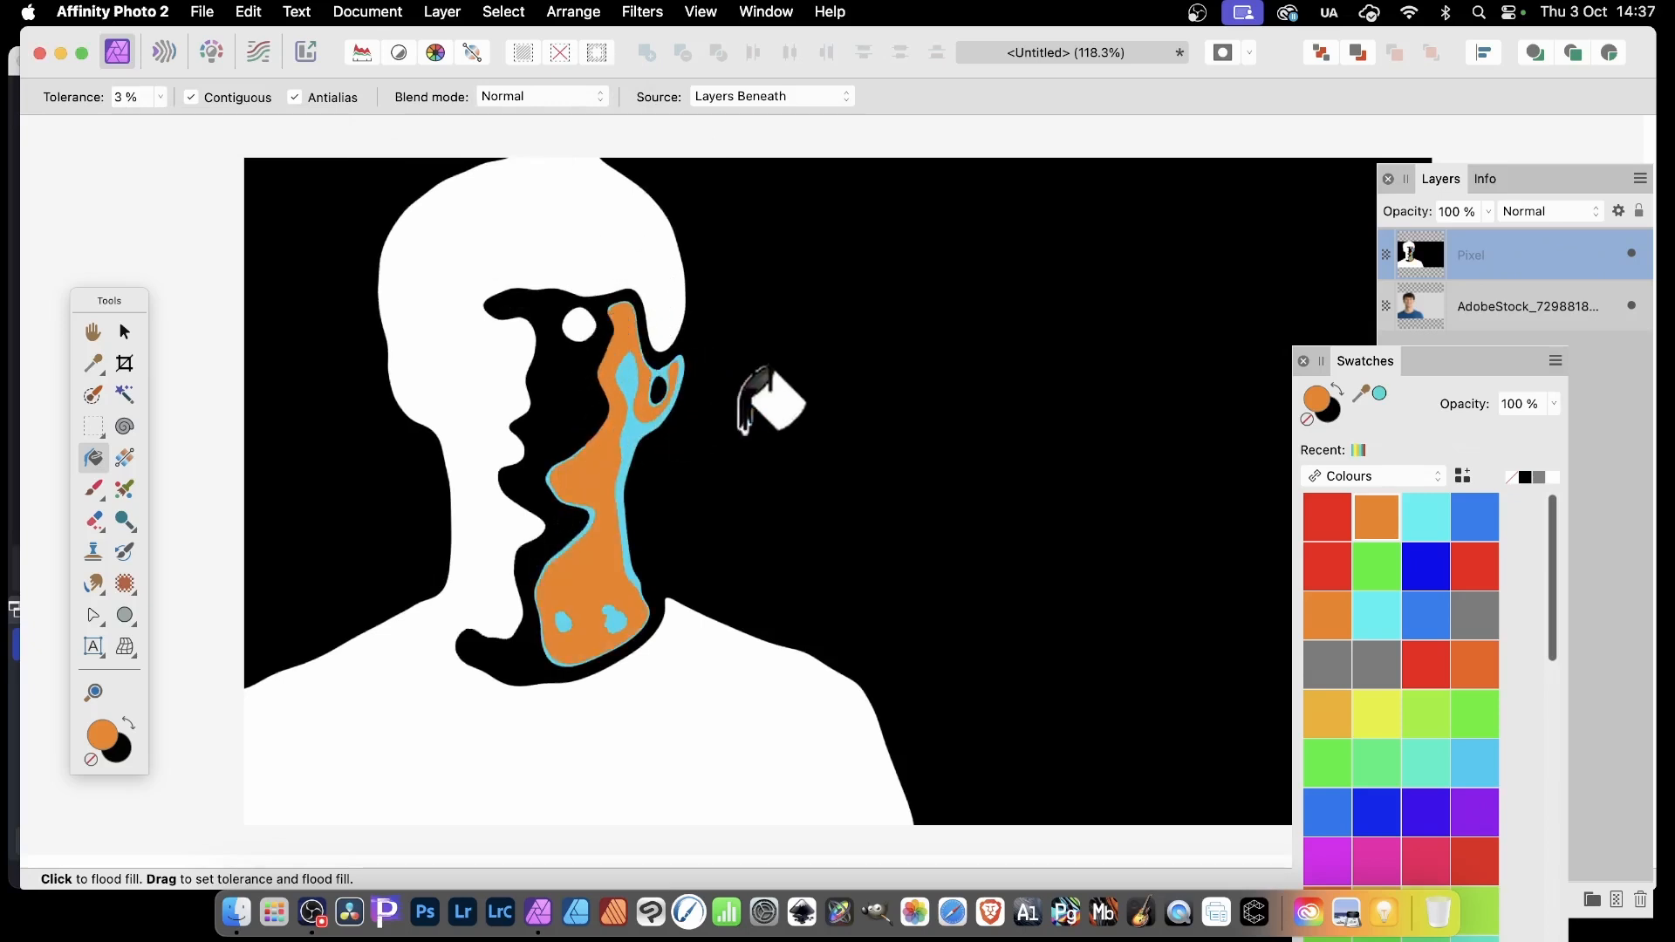
# Flood-fill areas around the mouth, at the hairline and by the eye and nose with red
pyautogui.click(1326, 565)
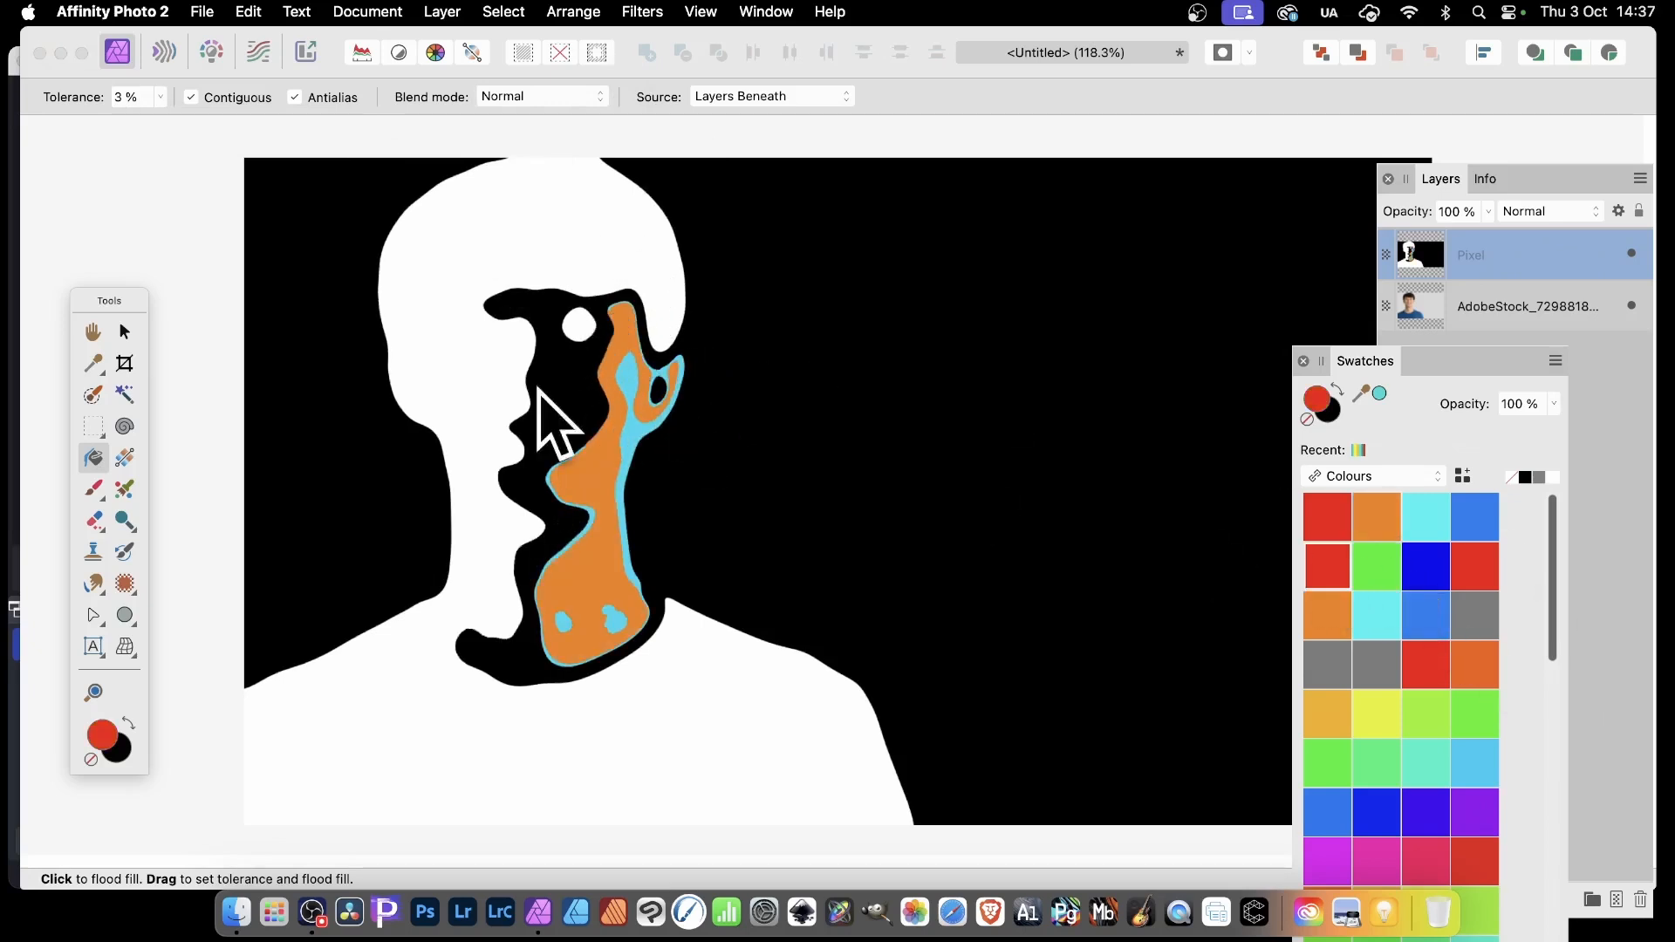
pyautogui.click(536, 489)
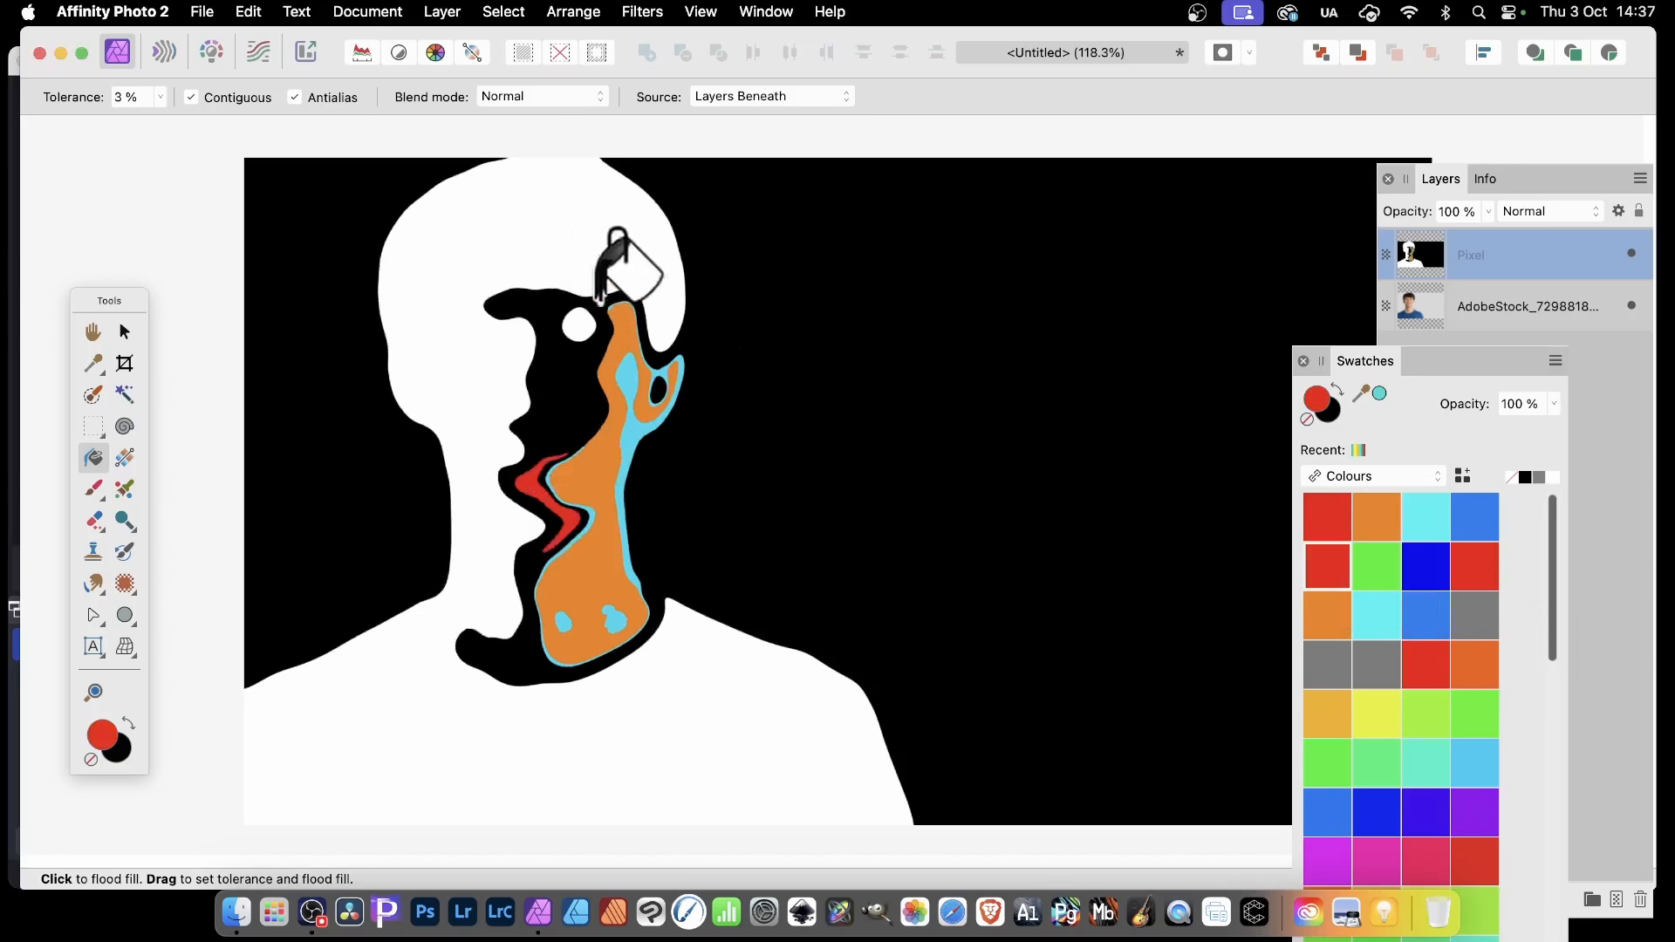
pyautogui.click(601, 301)
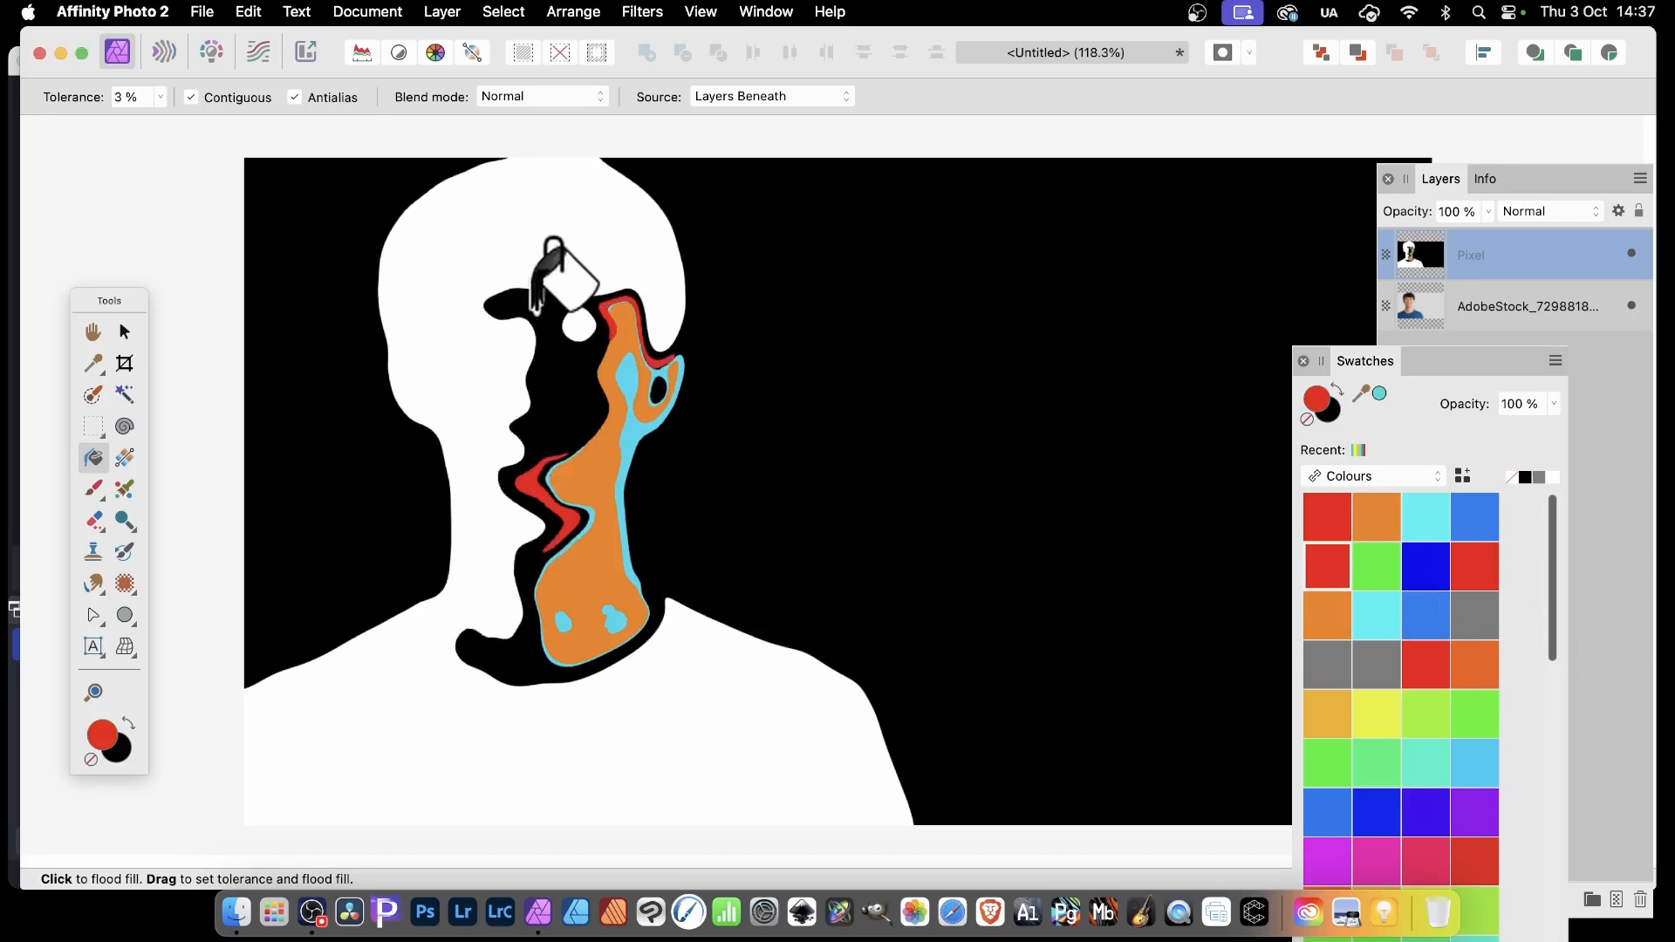
pyautogui.click(534, 310)
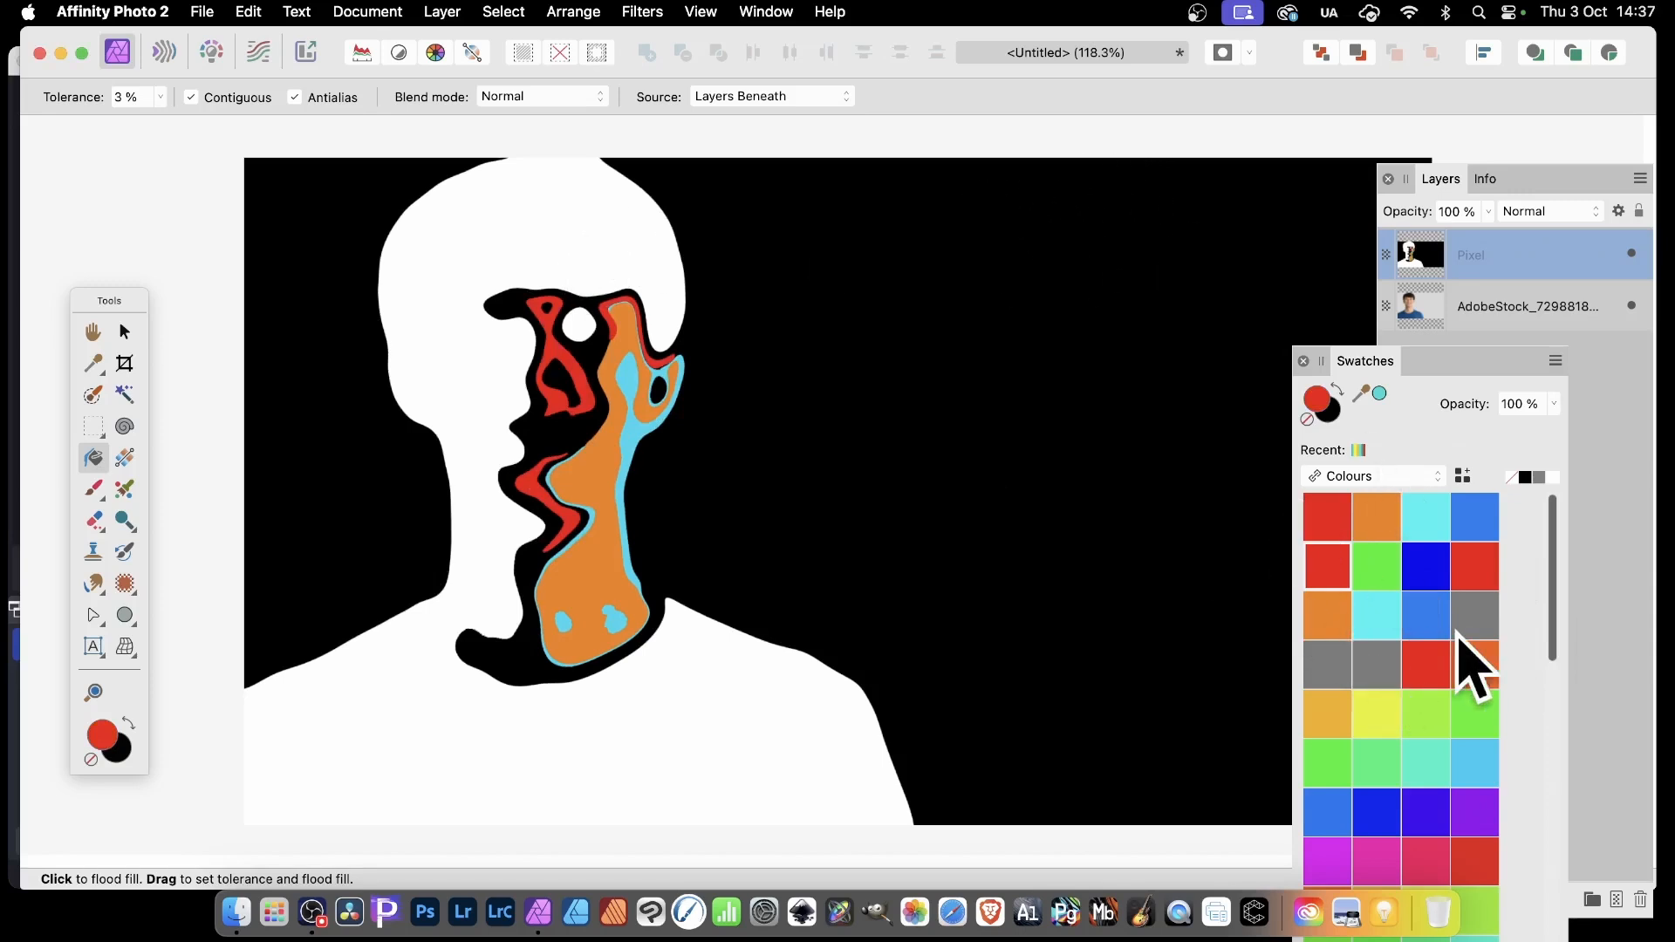
# Flood-fill the neck edge below the mouth and the mouth area with green, and undo the green fill tried around the eye
pyautogui.click(1320, 766)
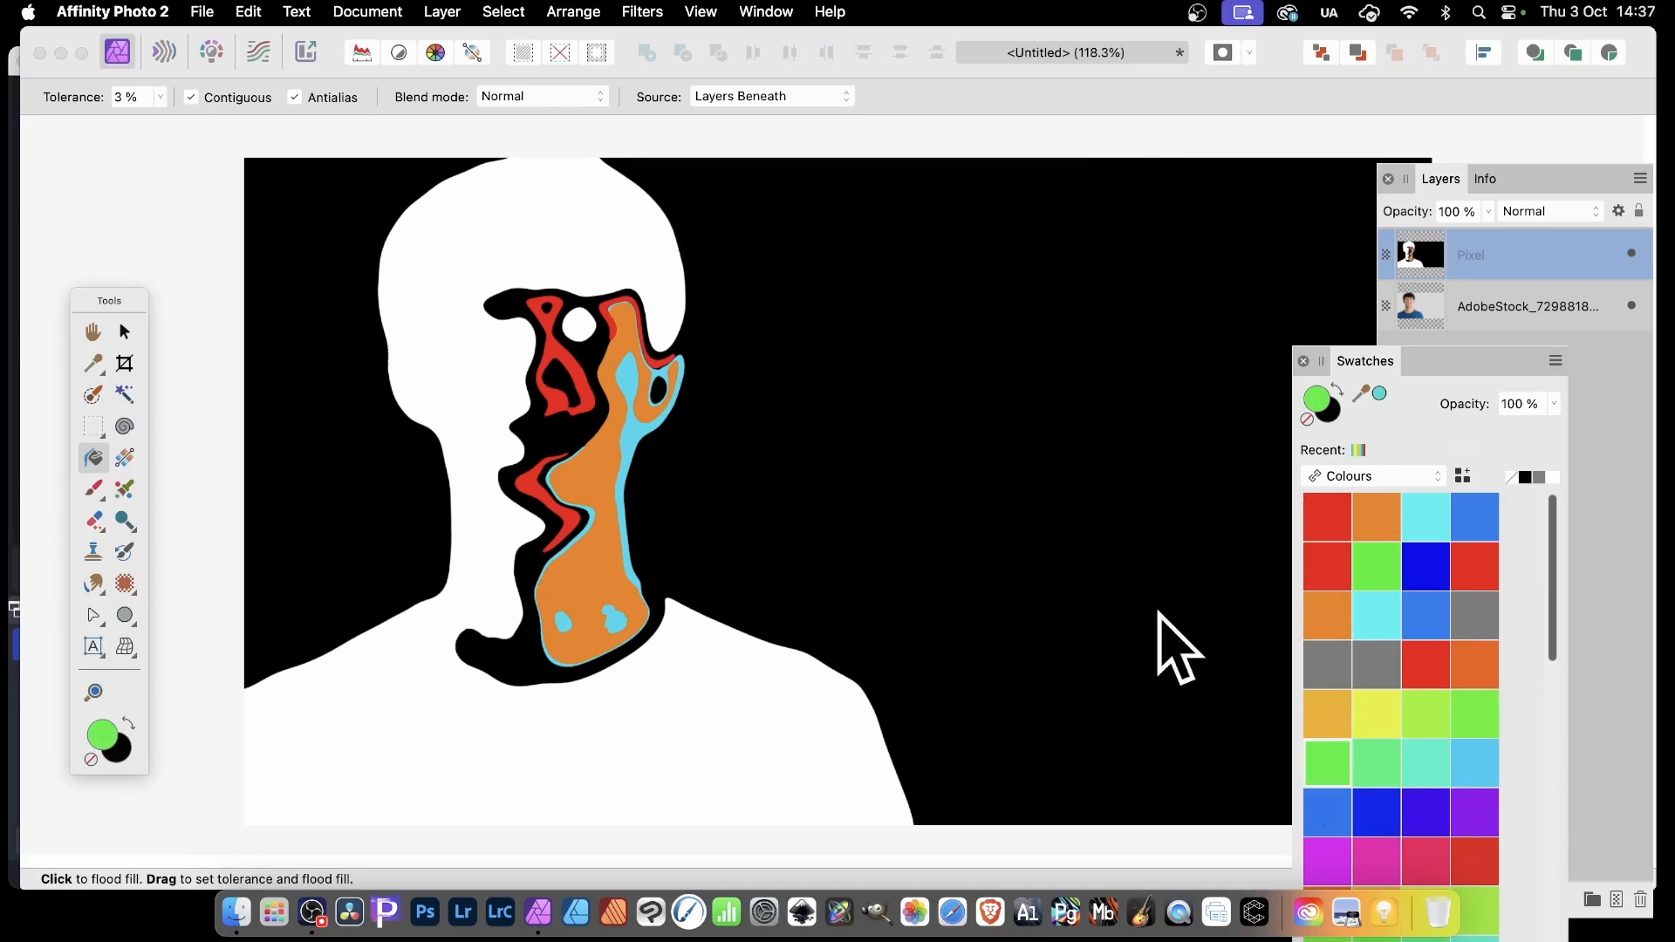
pyautogui.click(526, 650)
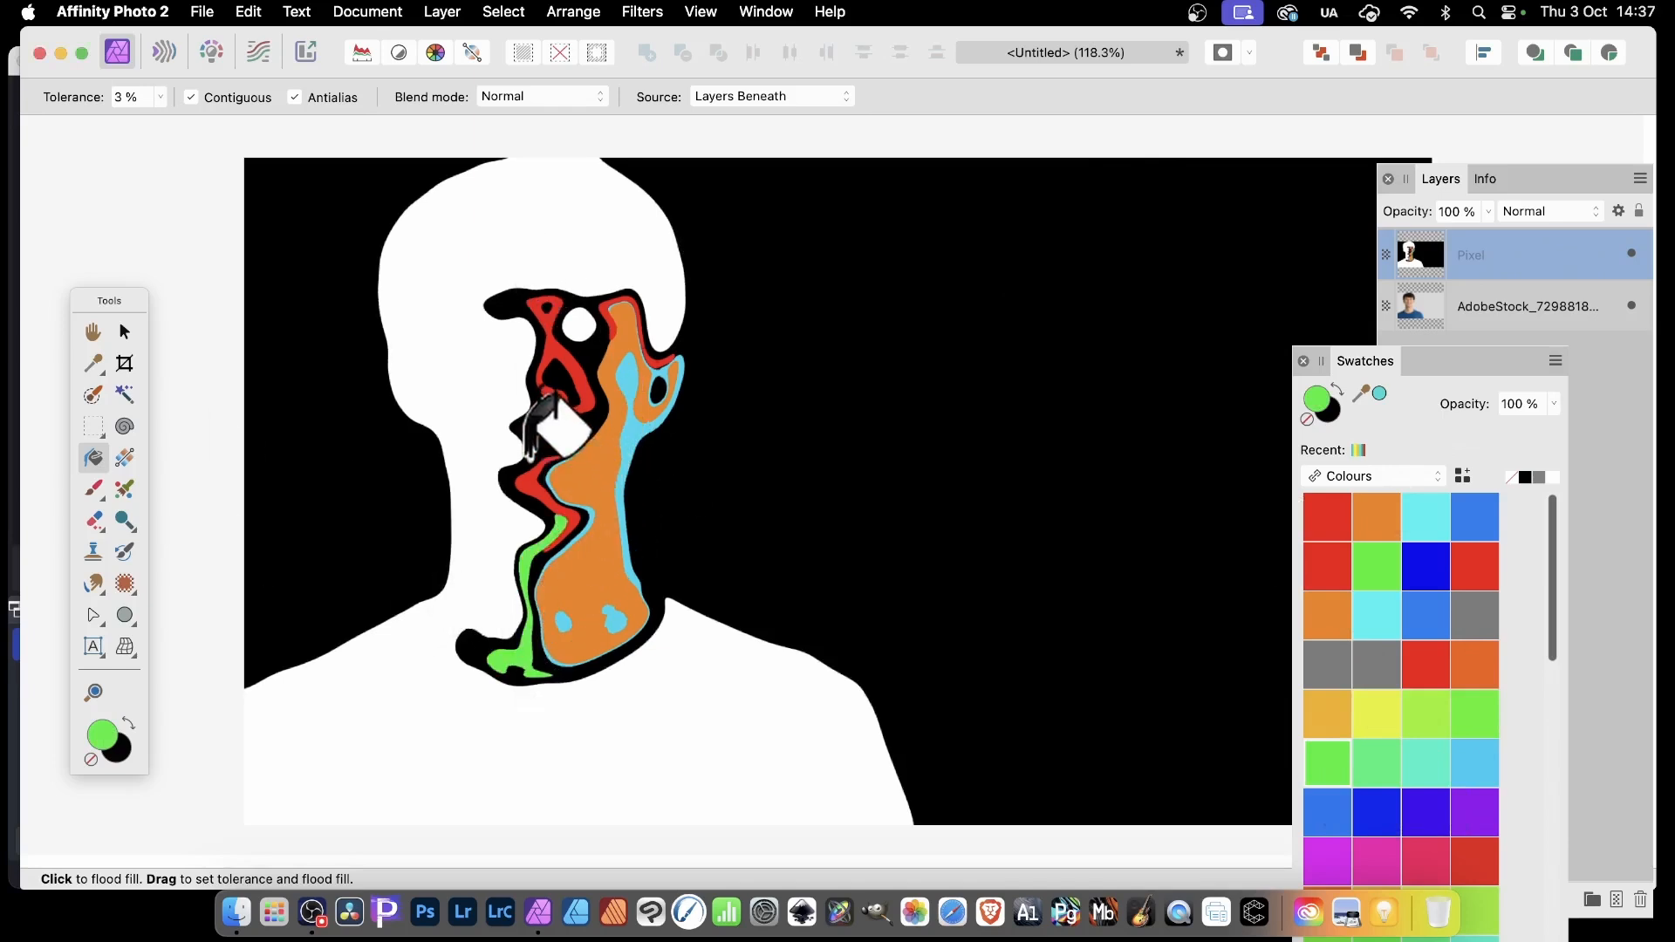
pyautogui.click(562, 432)
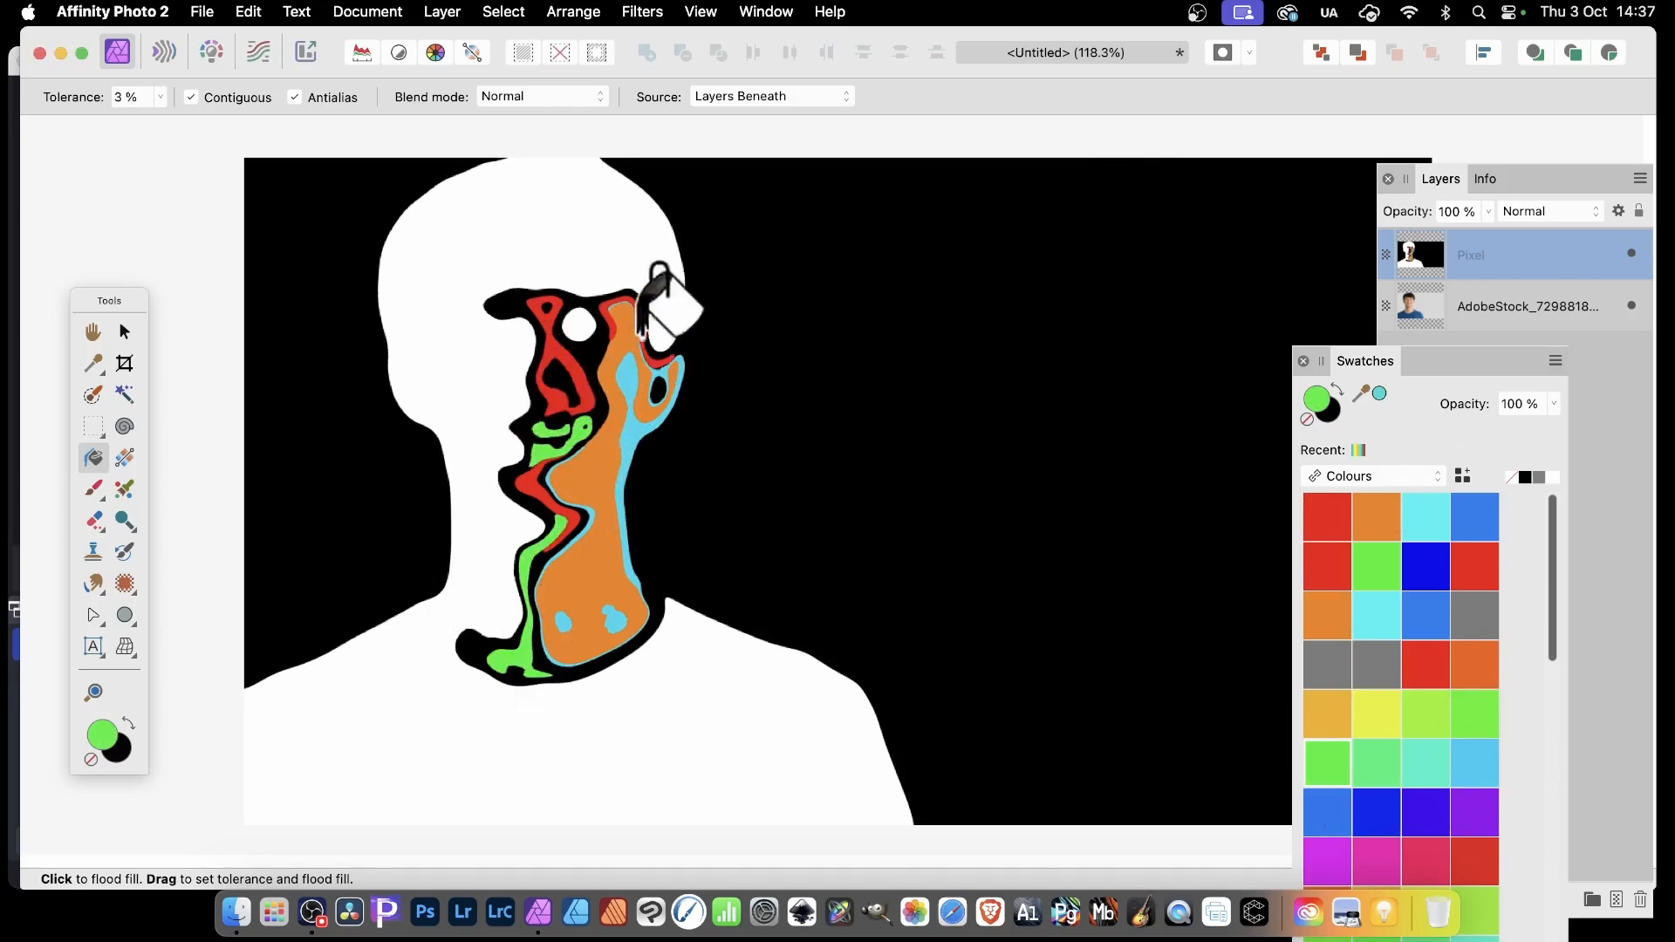
pyautogui.click(587, 351)
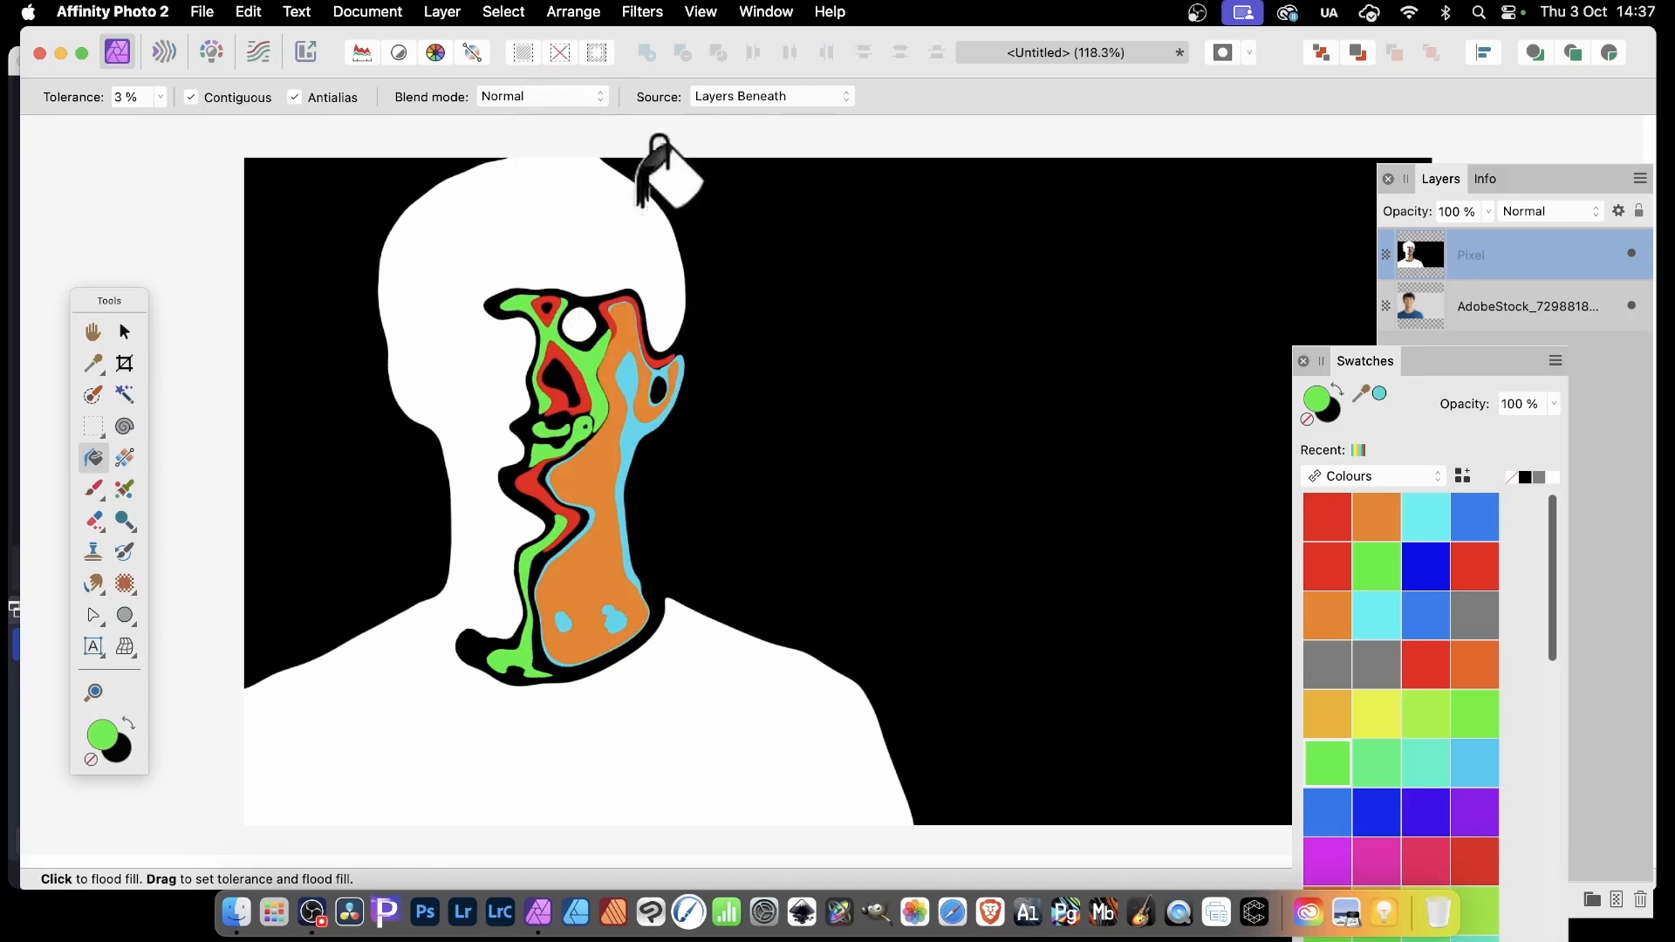
pyautogui.hotkey('ctrl', 'z')
pyautogui.press('super+z')
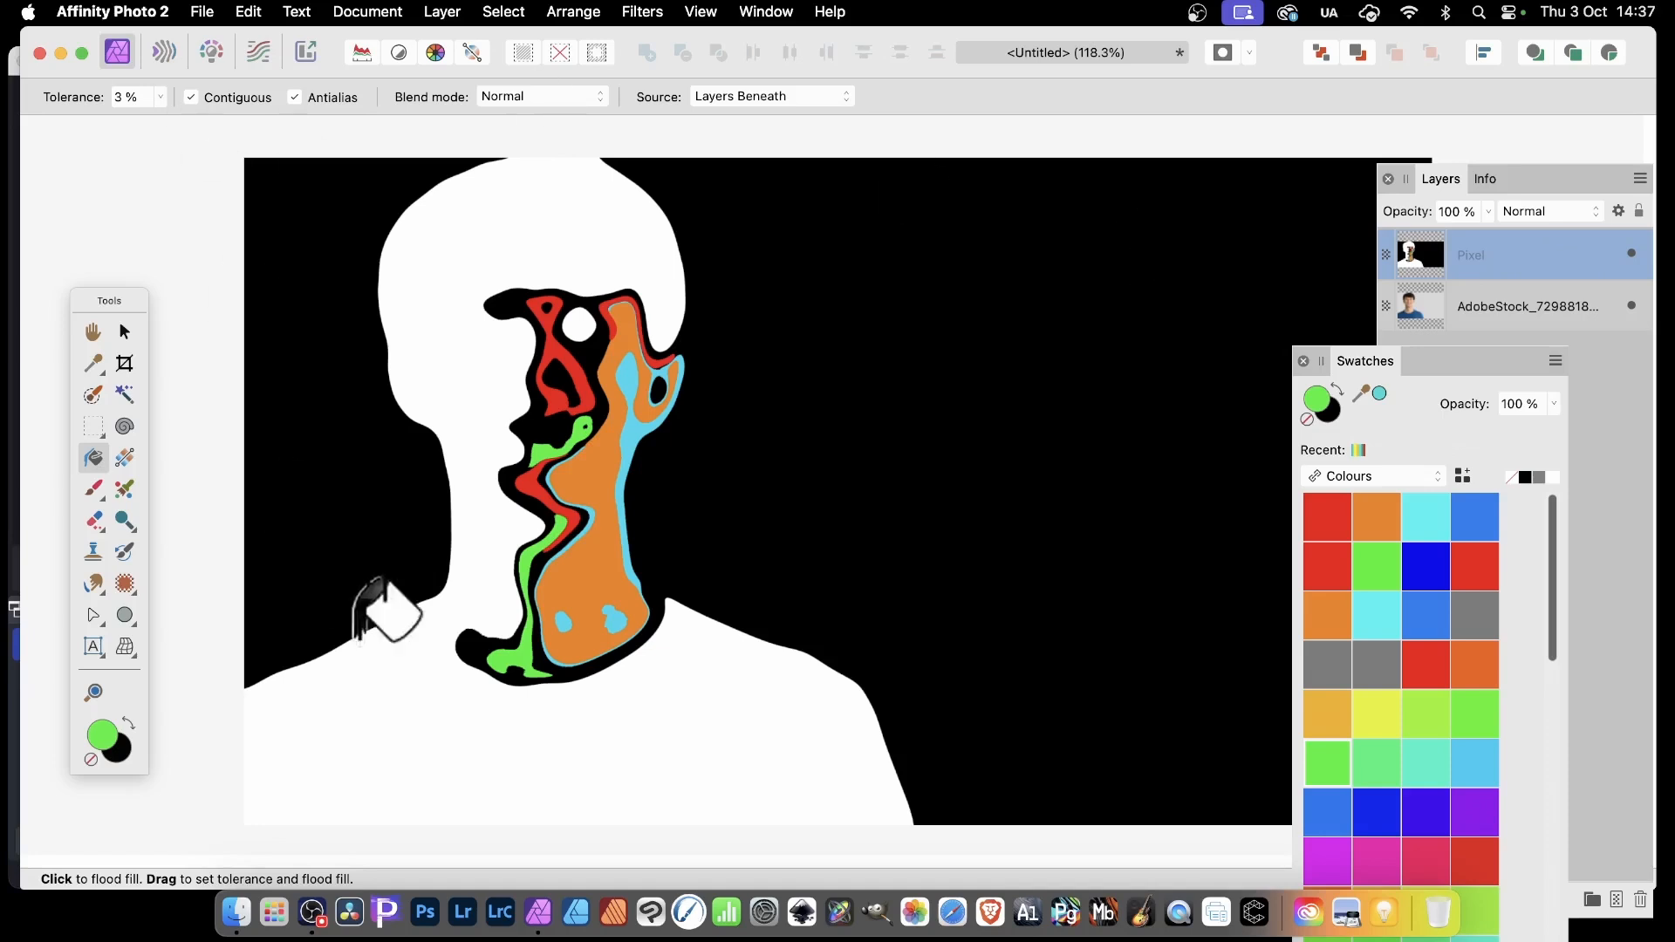
# Flood-fill the white cheek area, the fringe edge and the crown of the hair with green
pyautogui.click(473, 364)
pyautogui.click(542, 260)
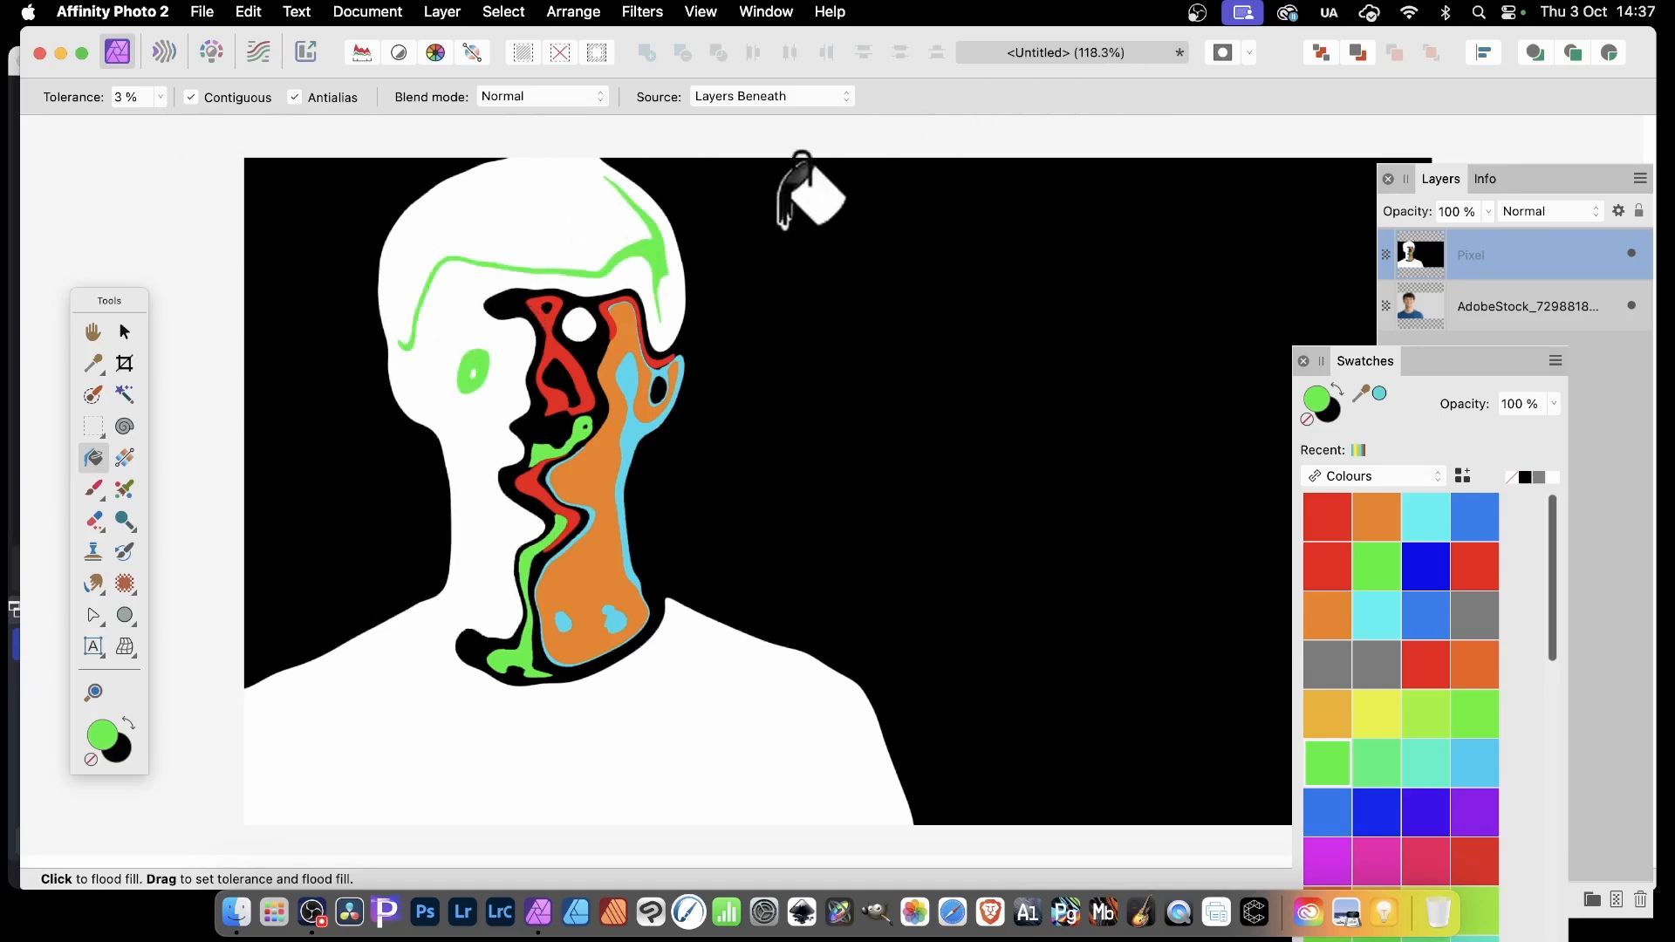
pyautogui.click(528, 206)
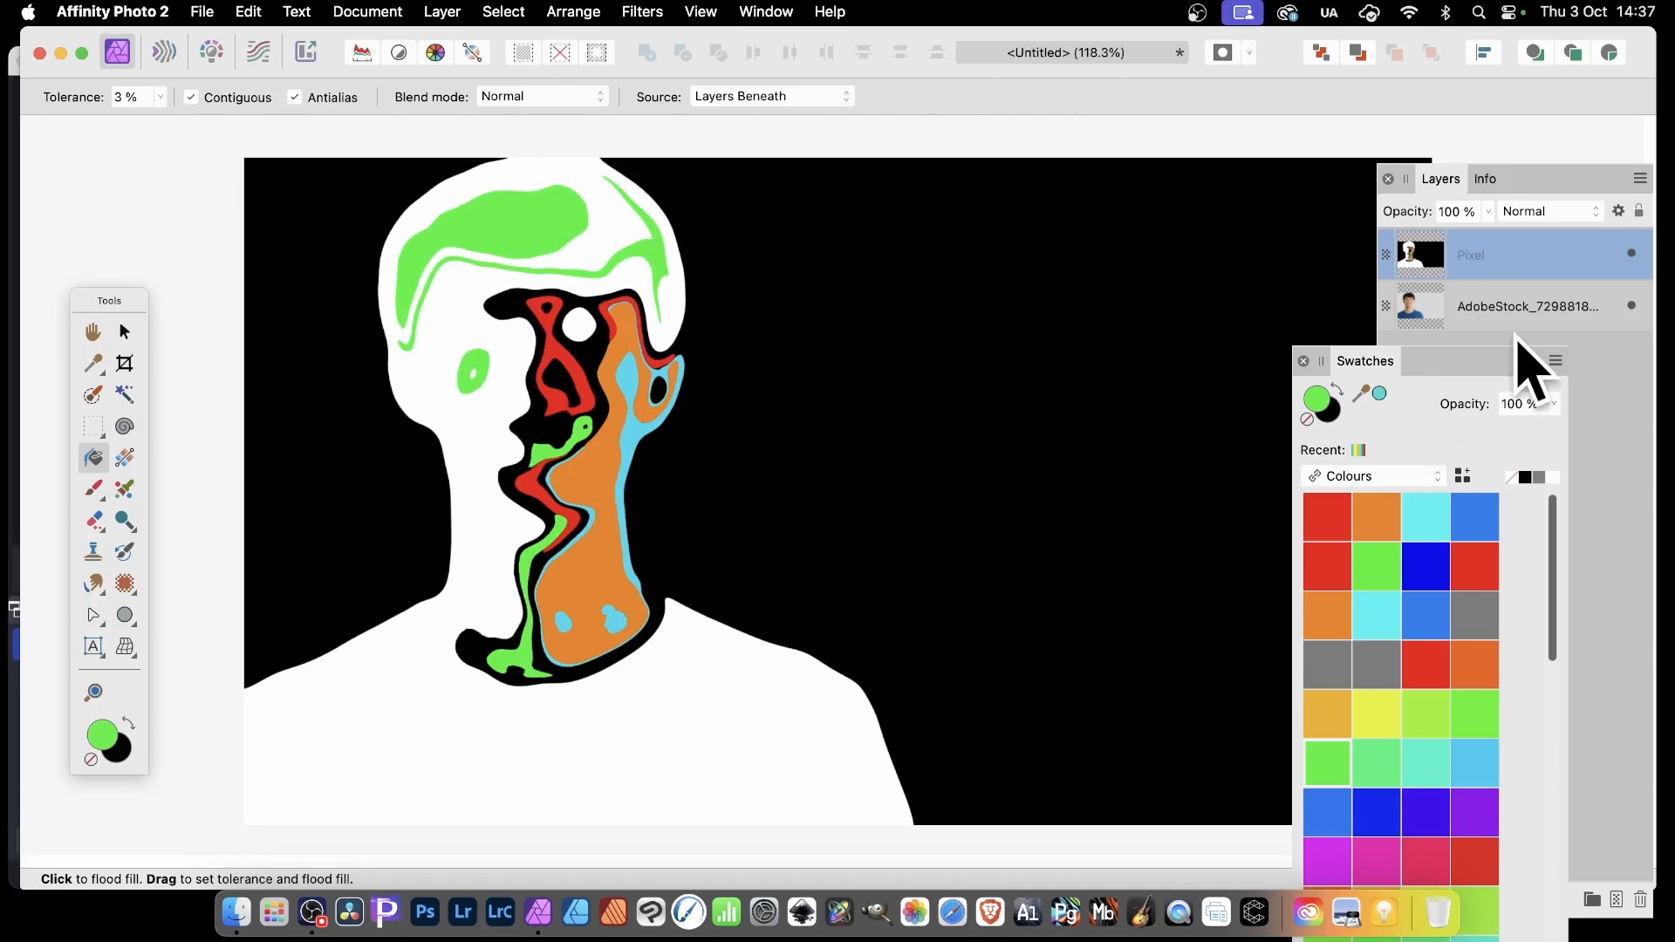
# Flood-fill the outer band of the hair and both shoulder areas of the shirt with dark blue
pyautogui.click(1425, 565)
pyautogui.click(400, 232)
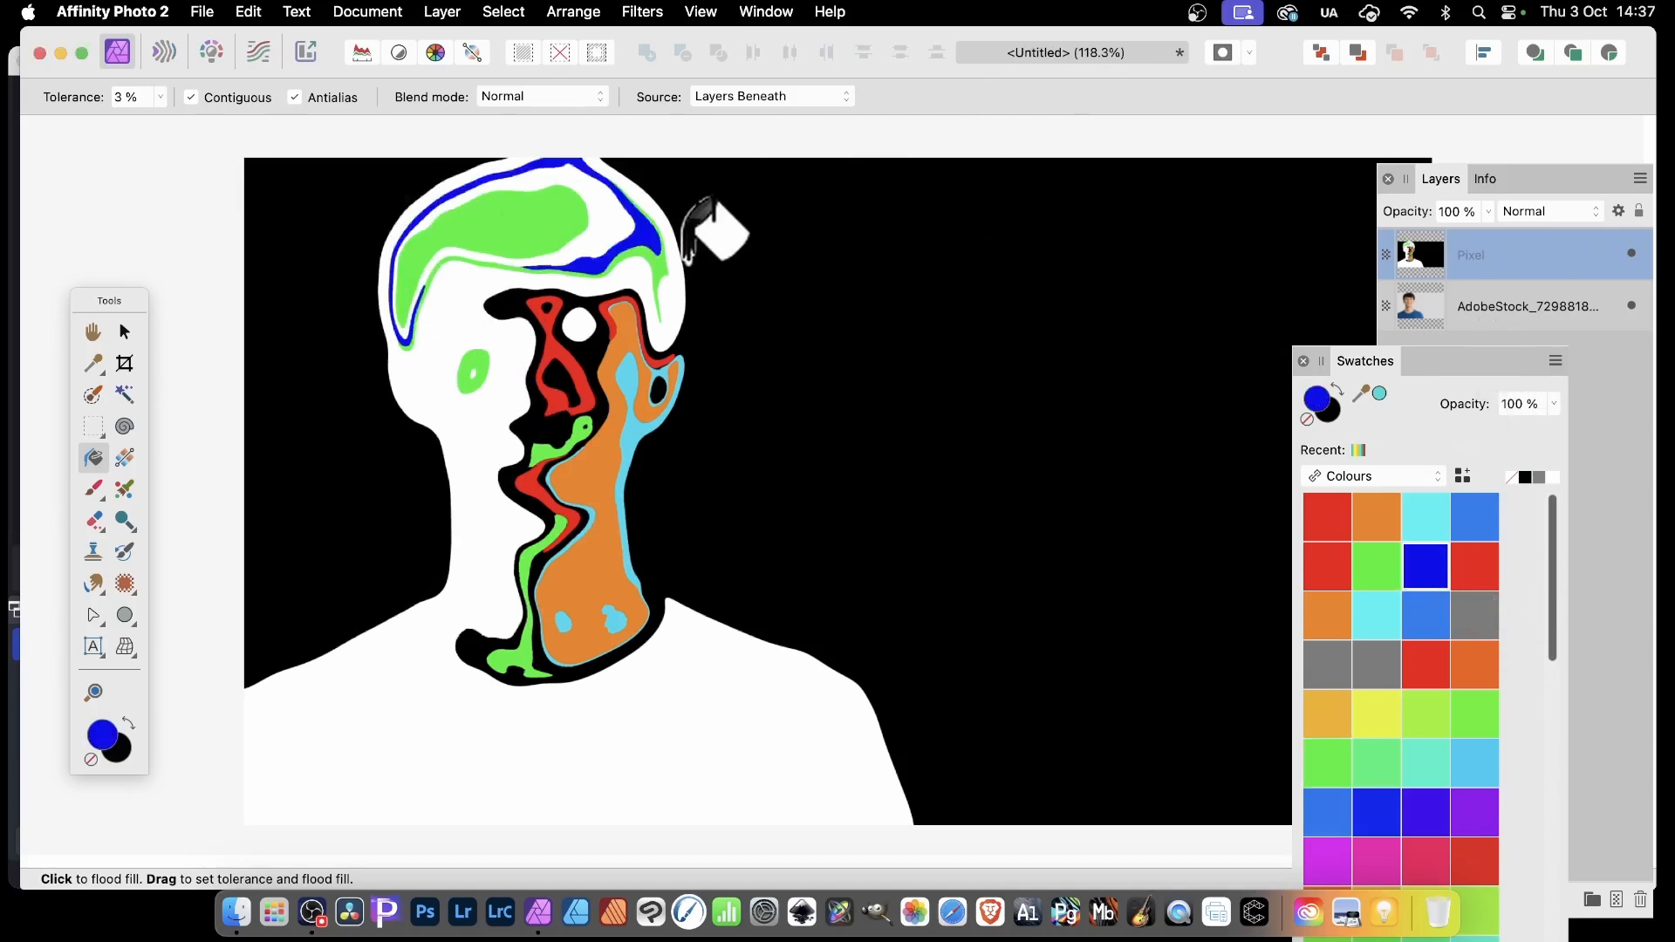
pyautogui.click(410, 687)
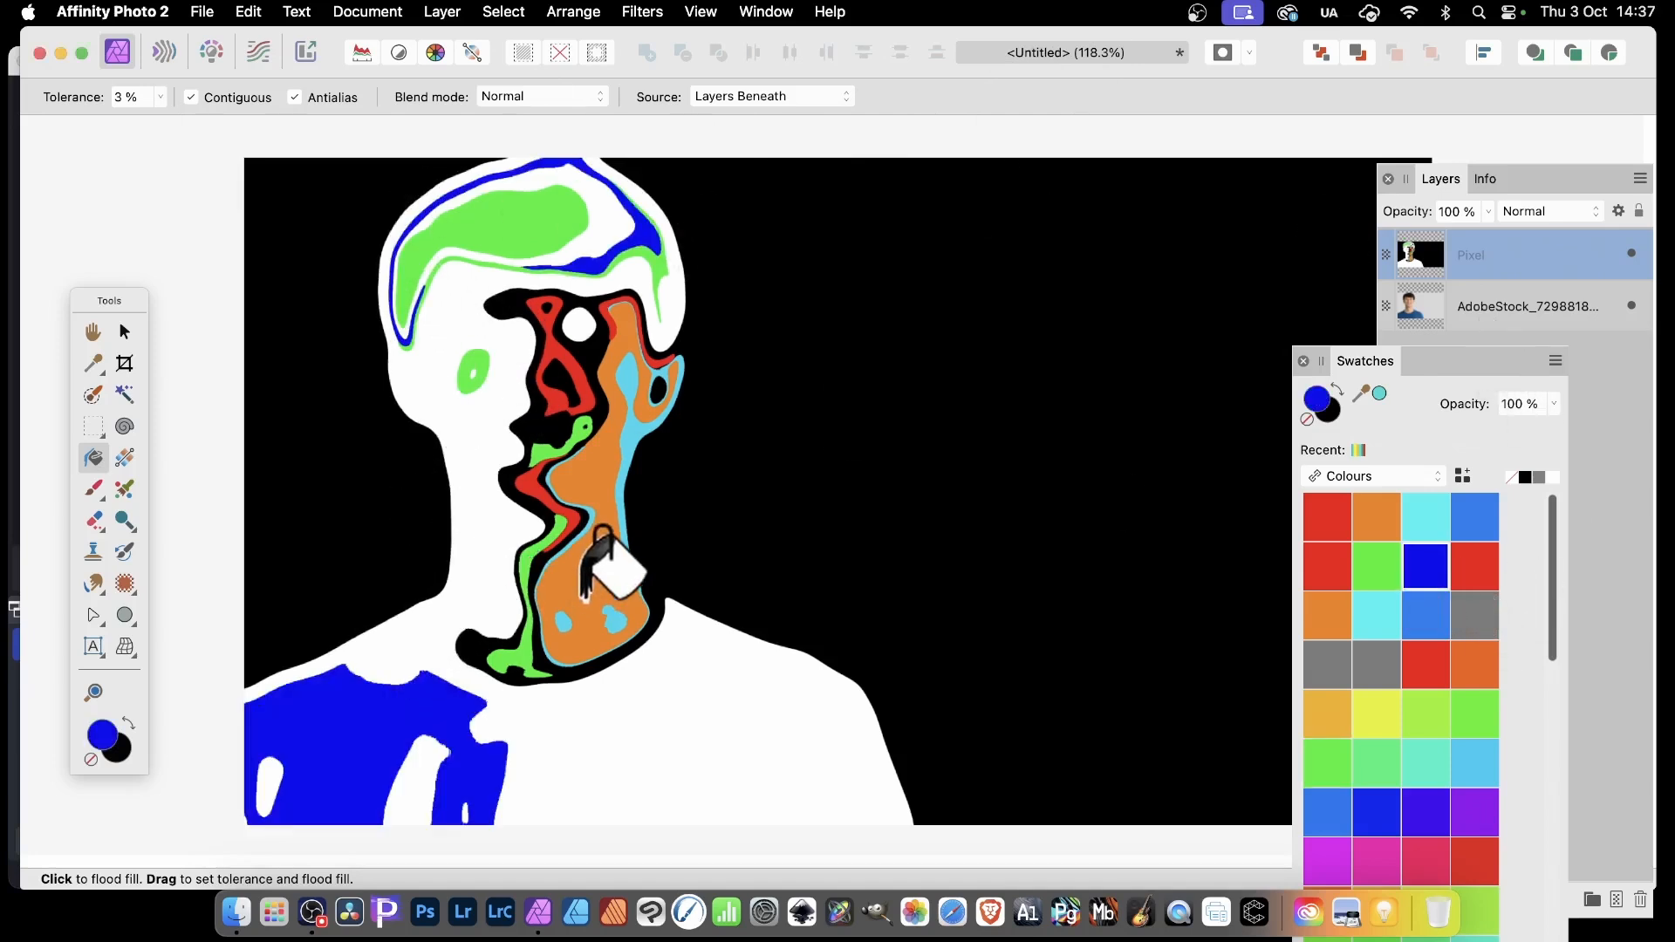
pyautogui.click(764, 698)
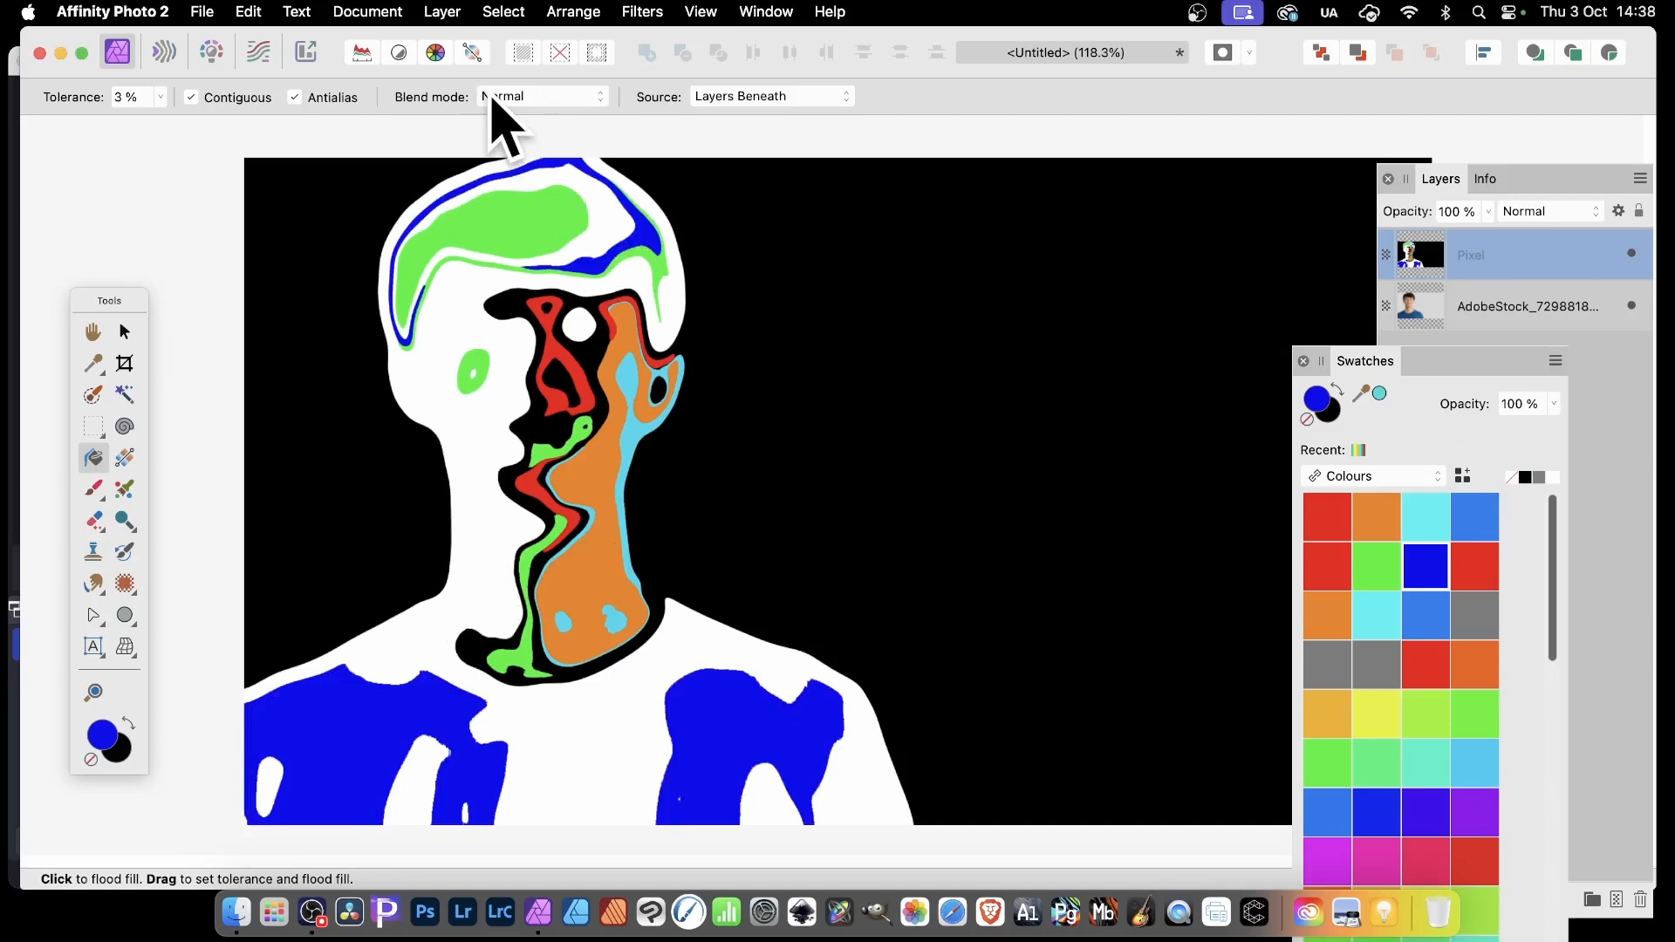
# Hide the Pixel layer to examine the blurred photo, show it again, and look through the available blur filters
pyautogui.click(1631, 254)
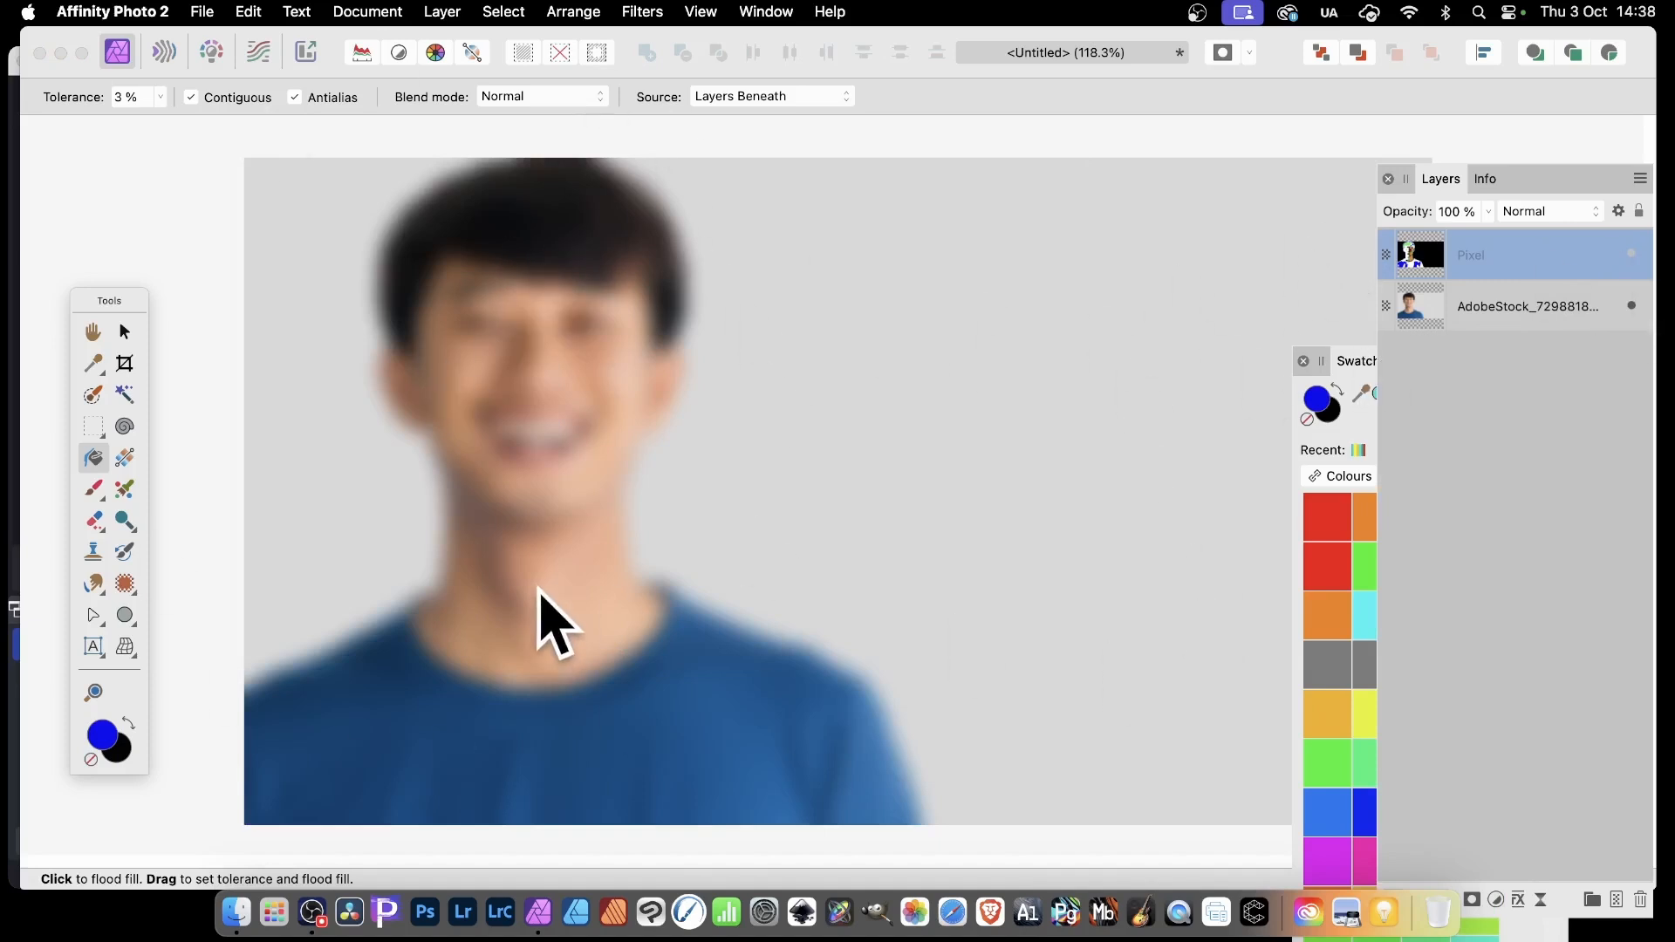
pyautogui.click(1631, 254)
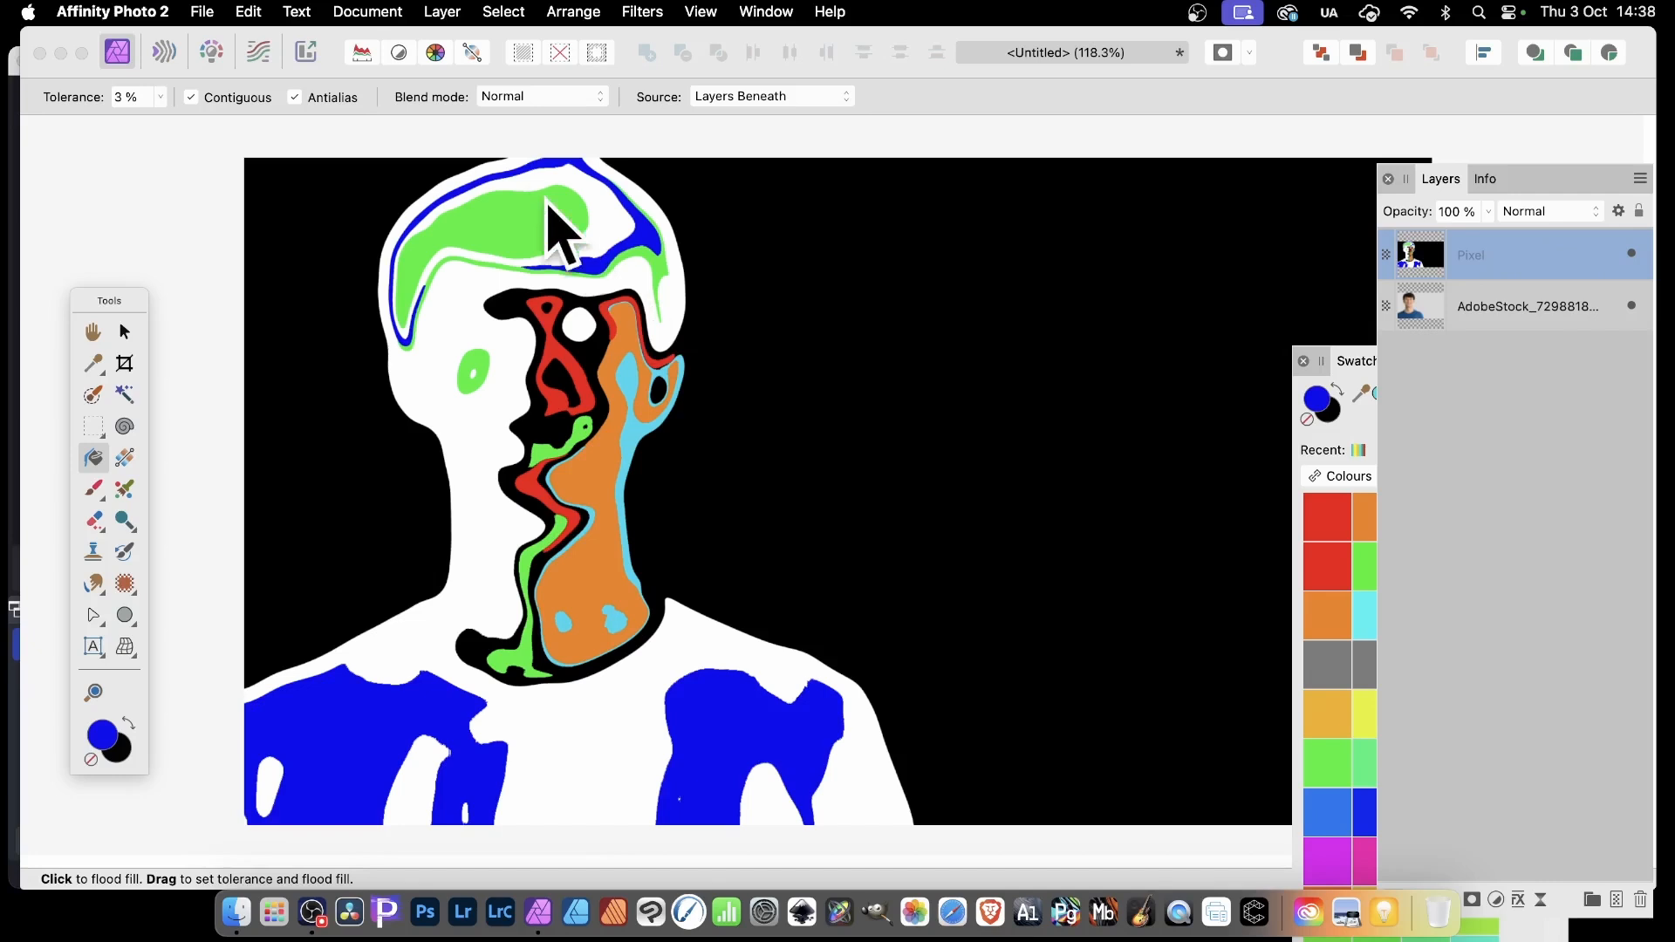
pyautogui.click(645, 12)
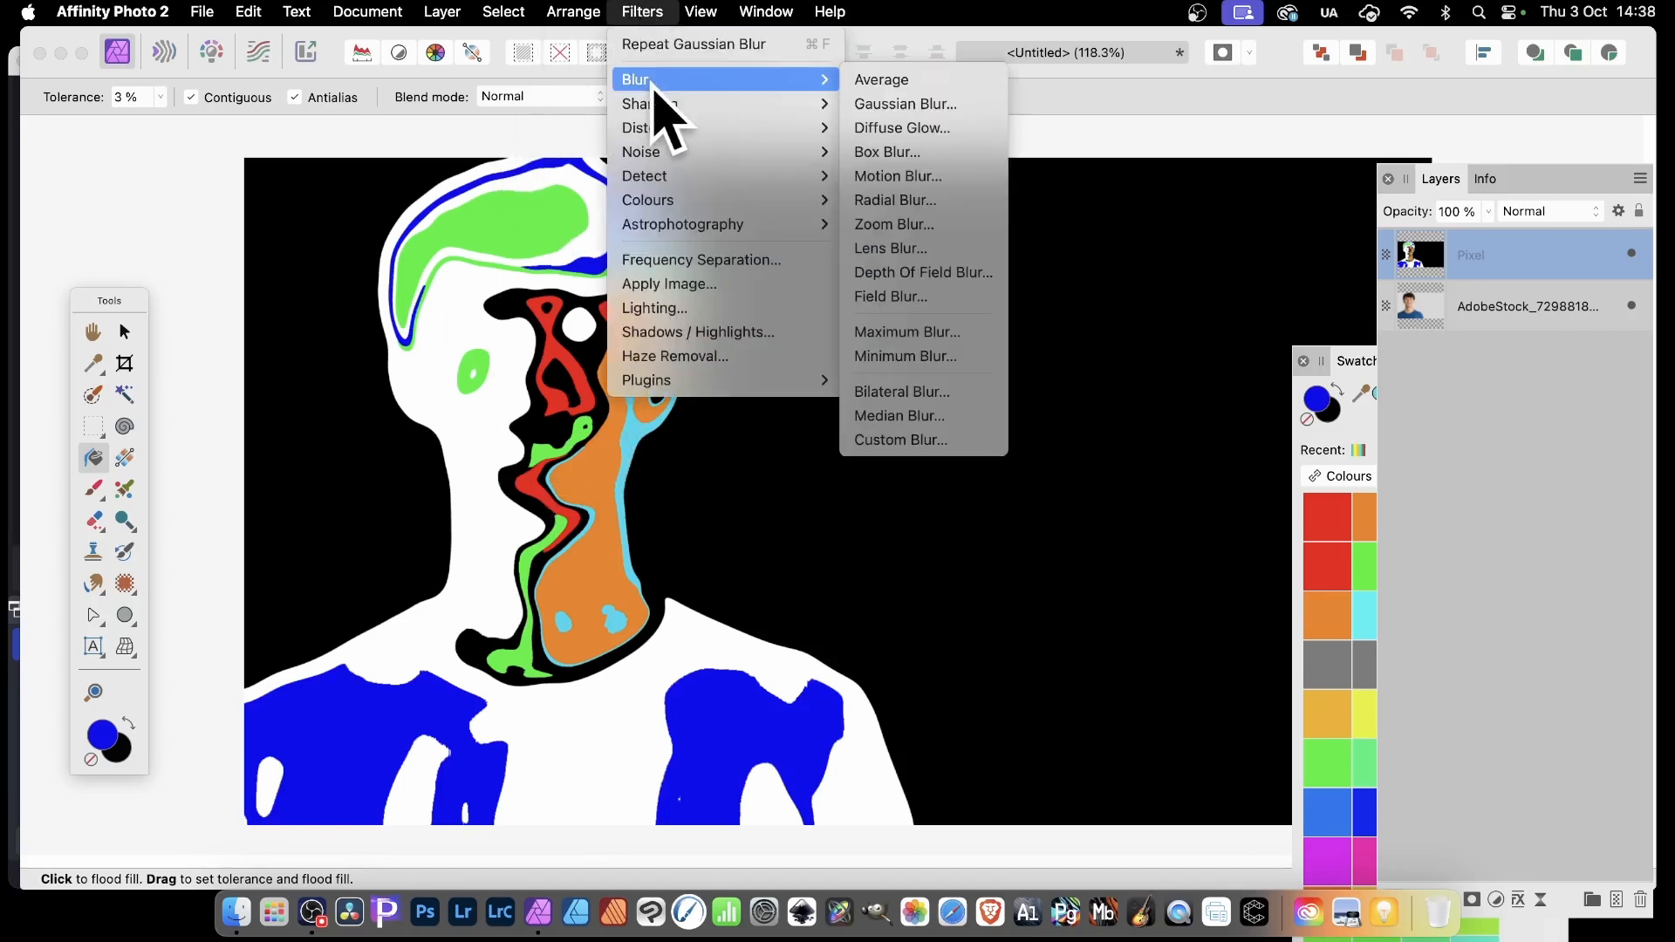
pyautogui.moveTo(768, 80)
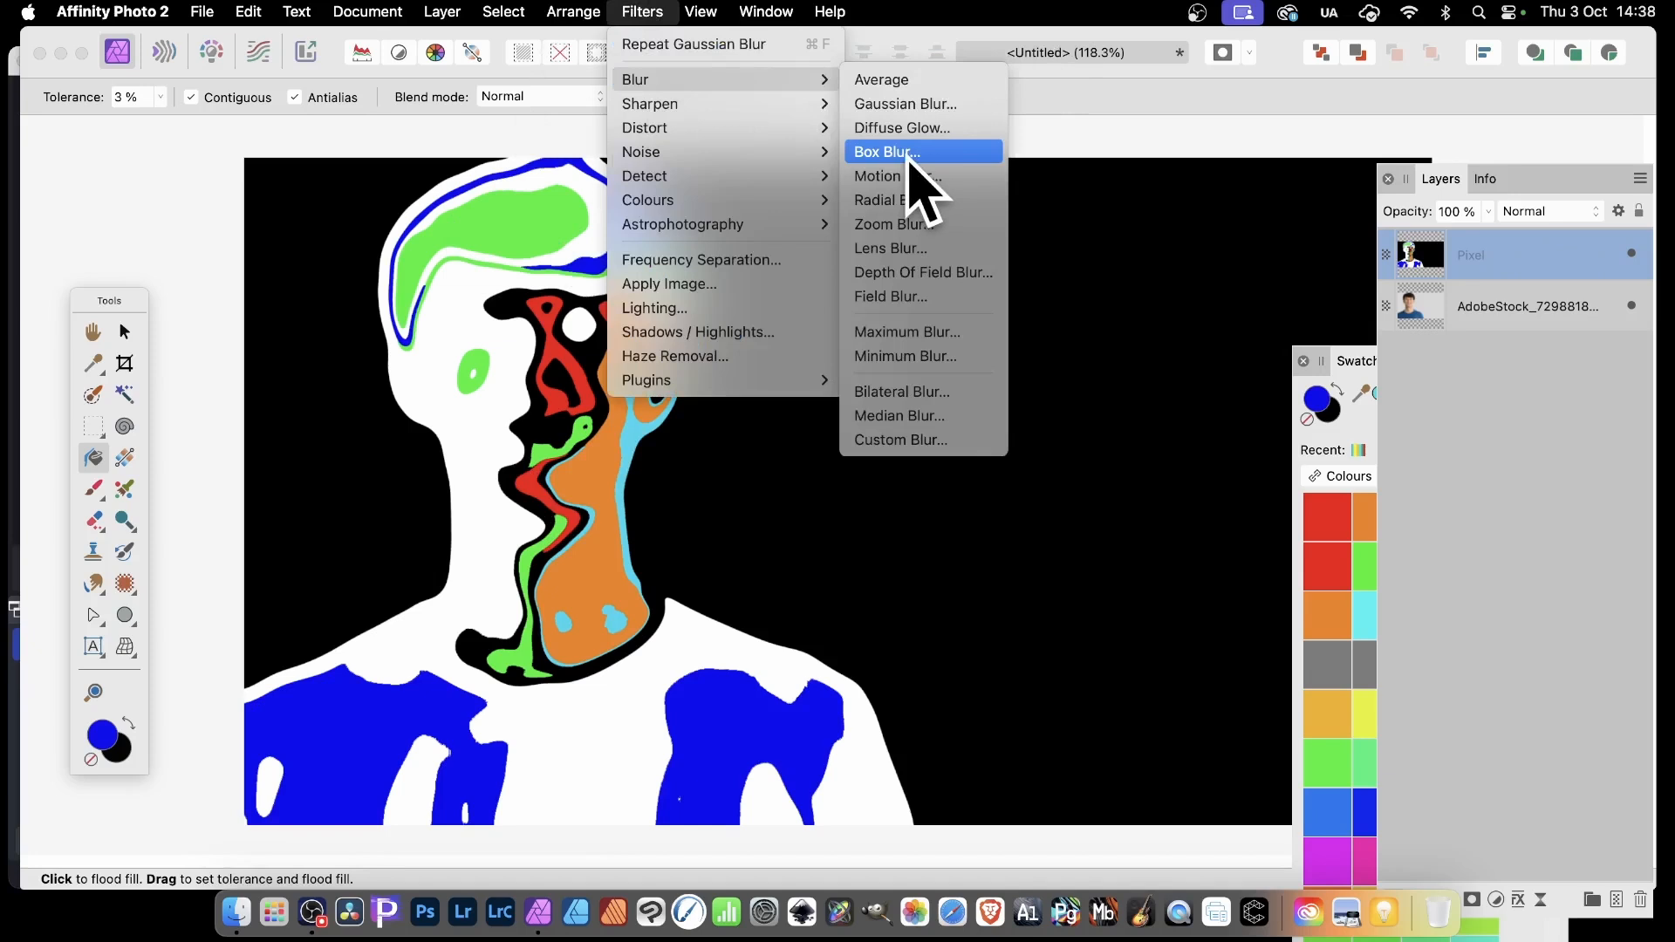
pyautogui.click(511, 555)
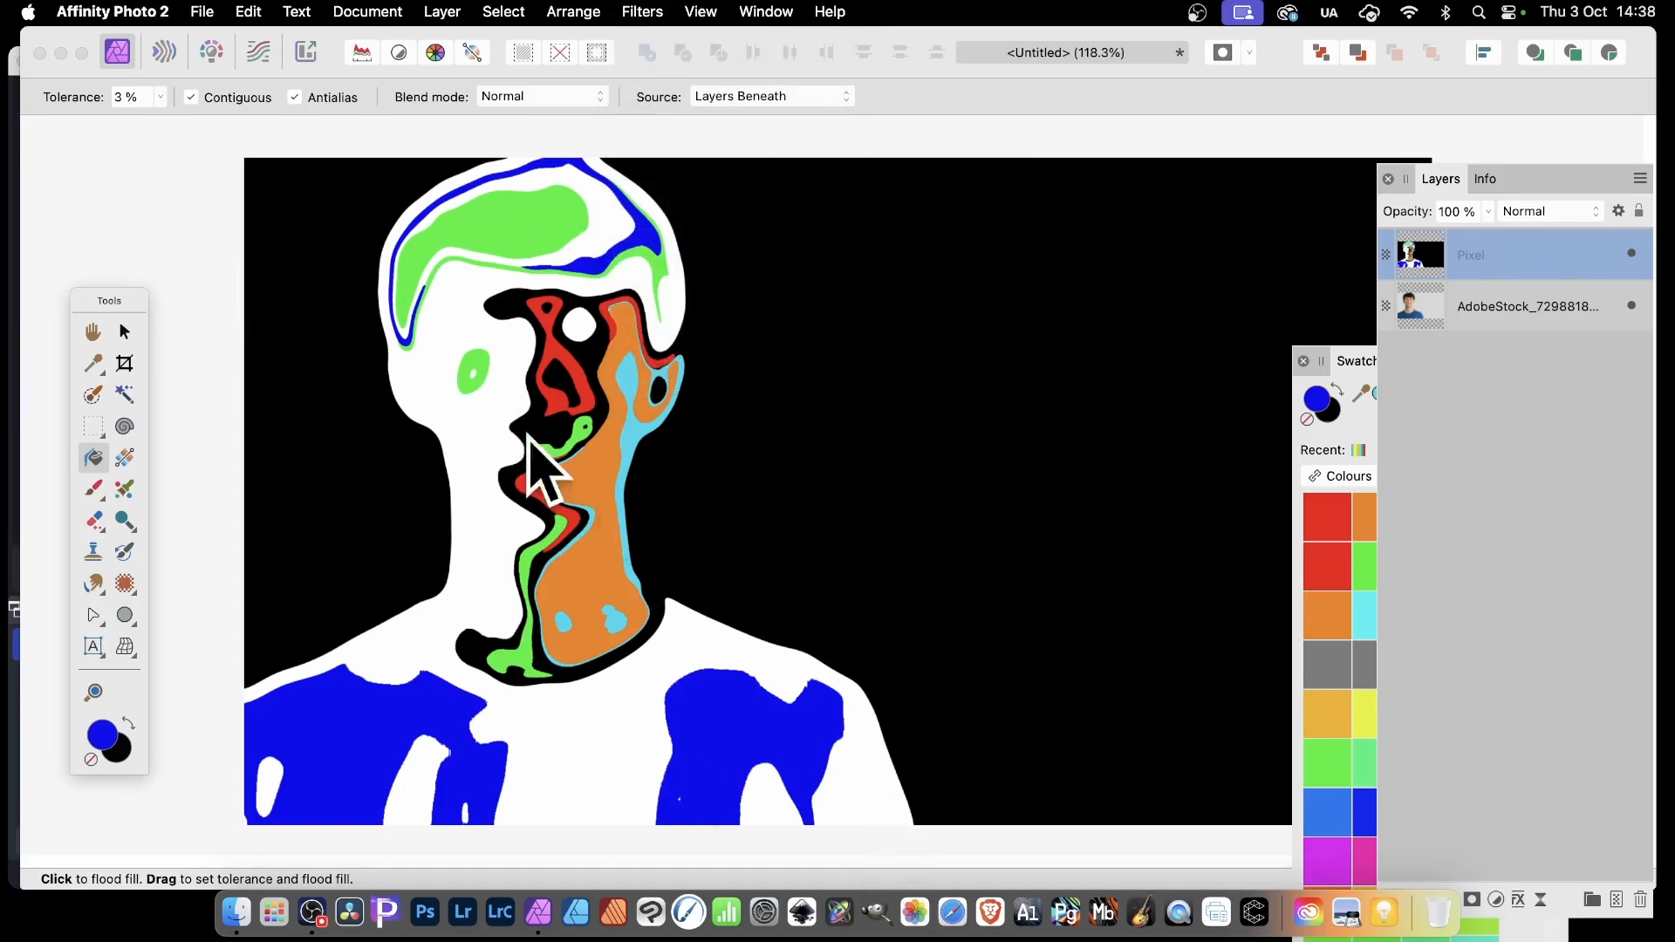
# Undo the blue and green fills, and the red fills at the hairline and by the eye and nose
pyautogui.press('super+z')
pyautogui.press('super+z')
pyautogui.press('super+z')
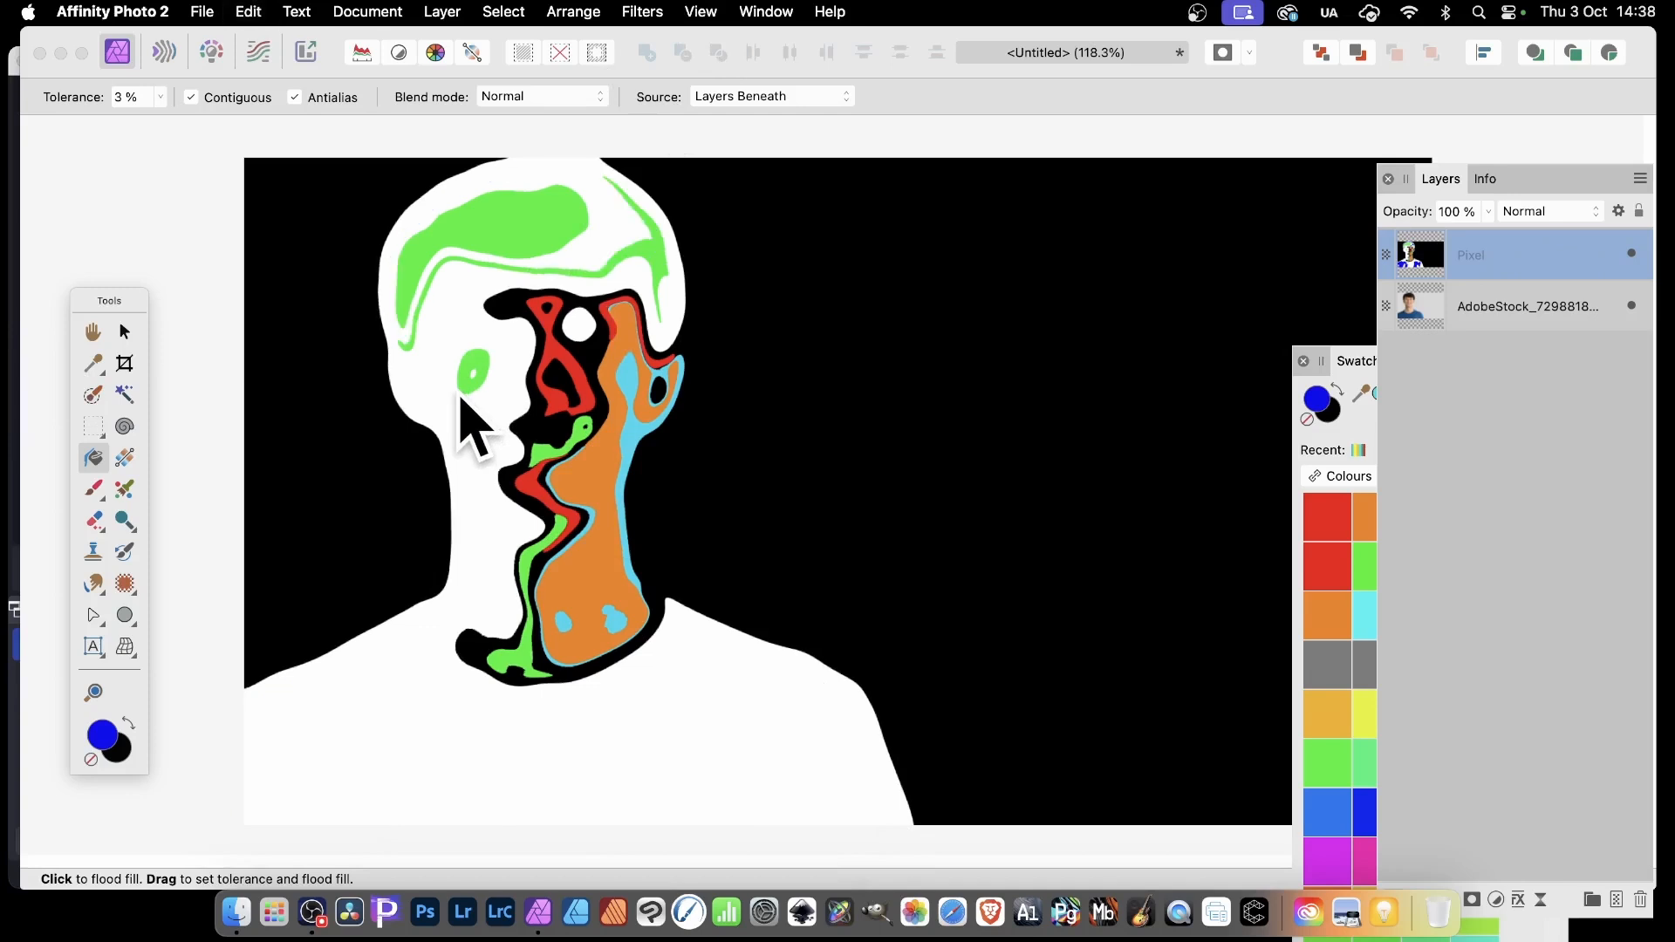
pyautogui.press('super+z')
pyautogui.press('super+z')
pyautogui.press('super+z')
pyautogui.press('super+z')
pyautogui.press('super+z')
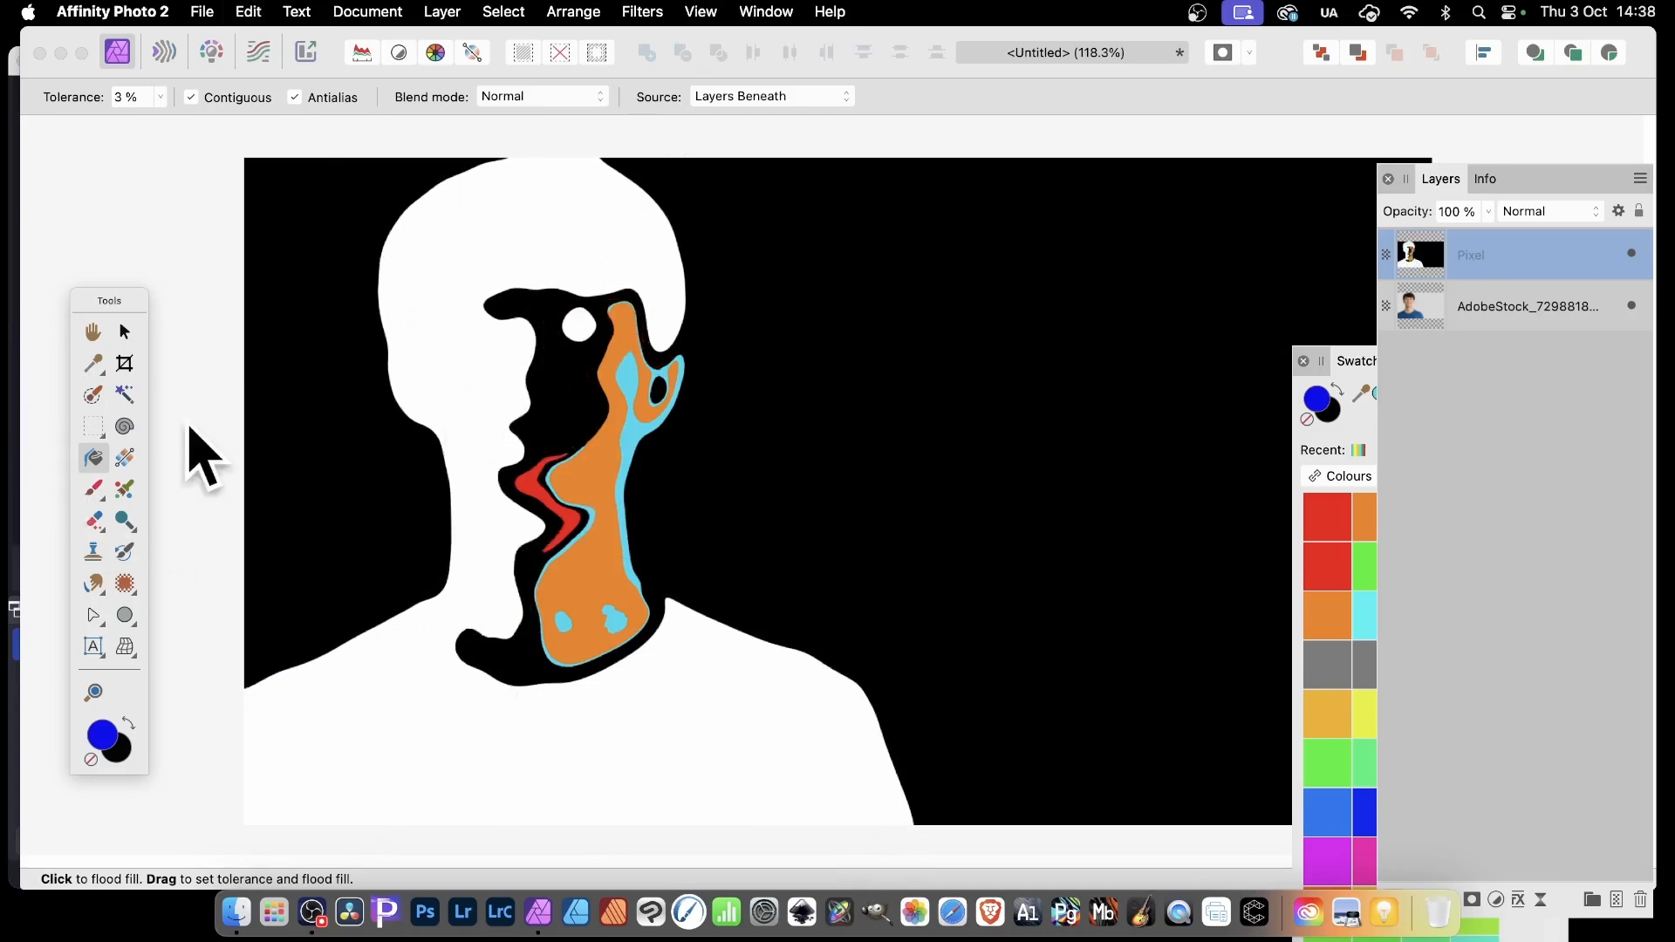
# Flood-fill the white side of the neck, the shirt's chest area and the white circle at the eye with red
pyautogui.click(1330, 563)
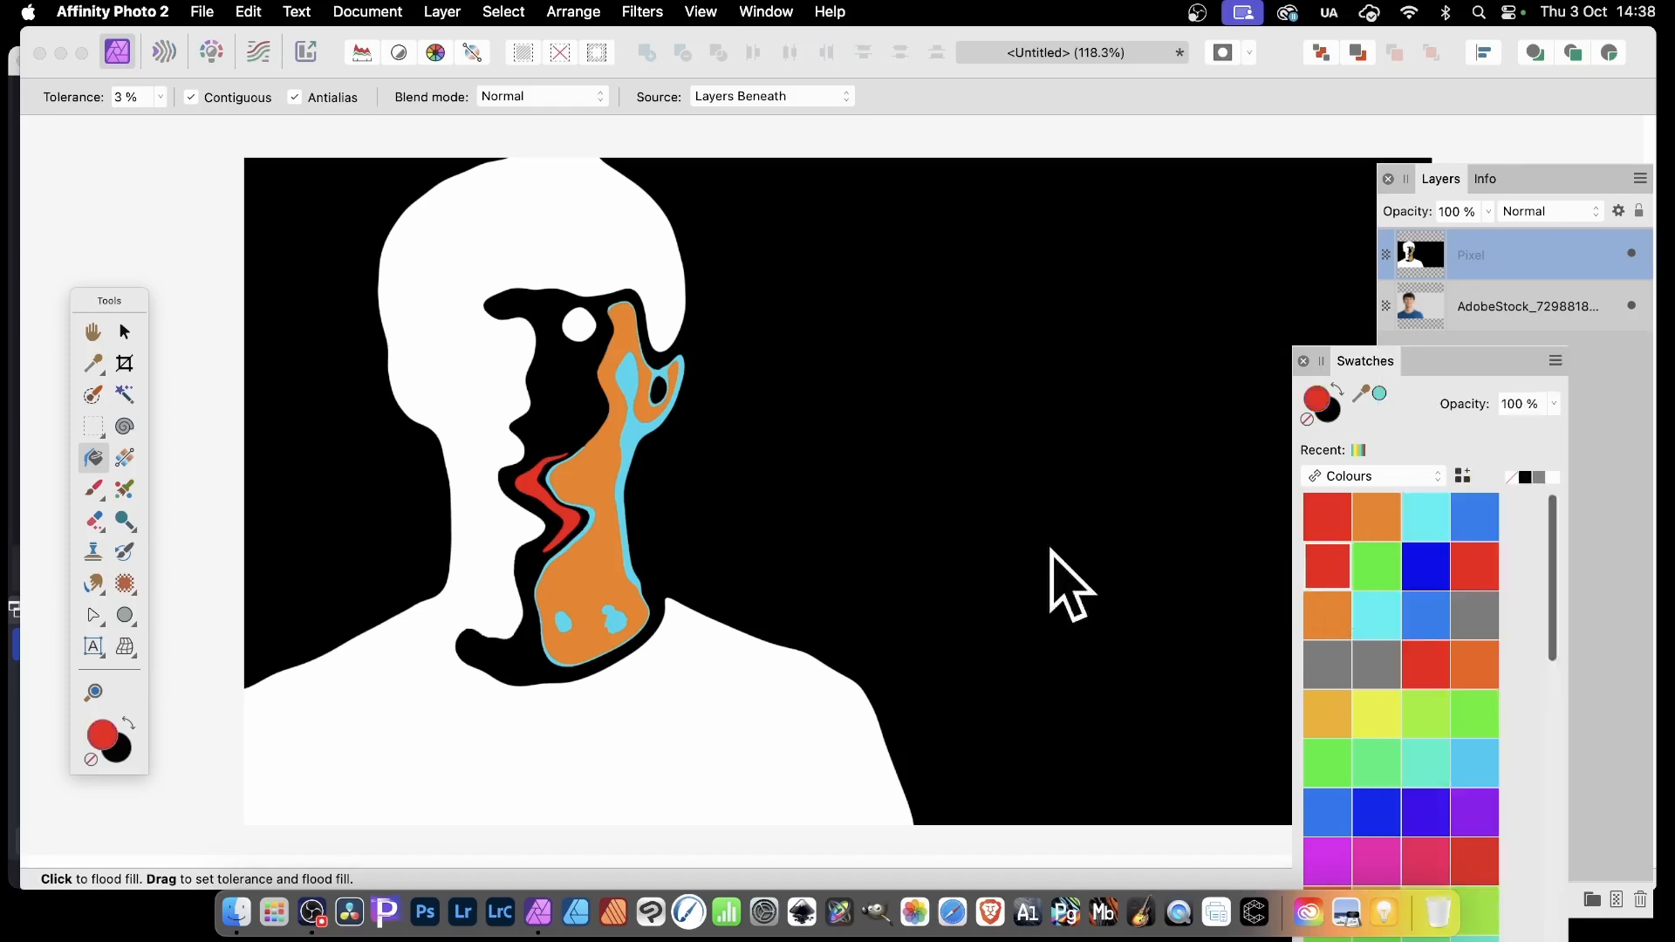
pyautogui.click(467, 617)
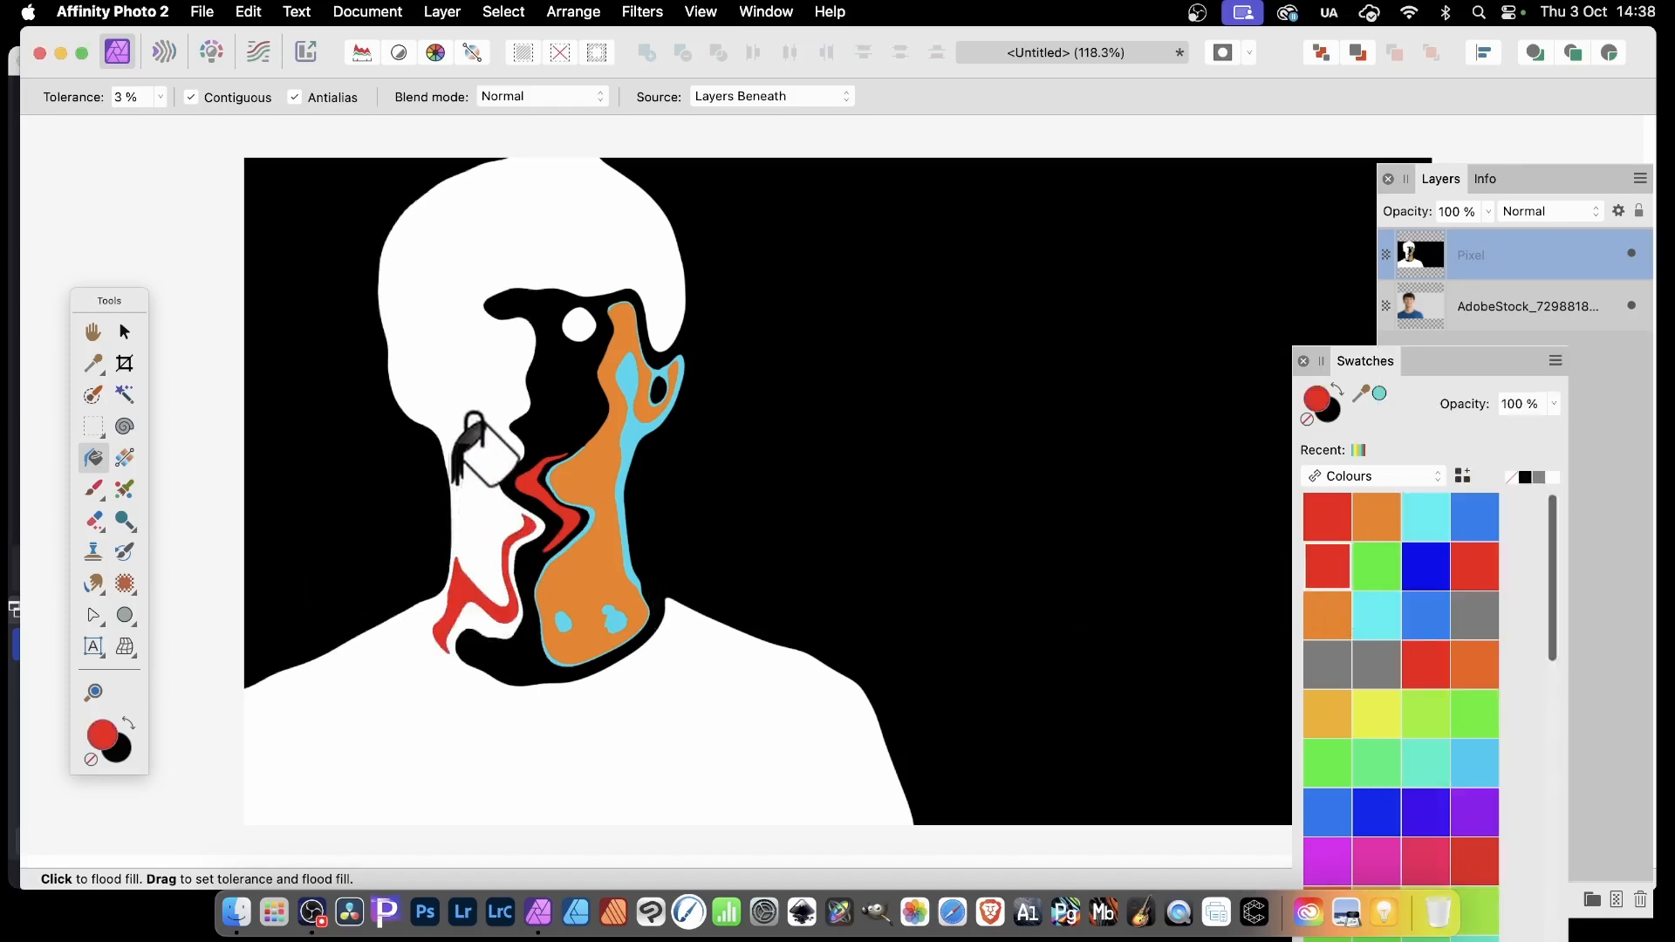
pyautogui.click(406, 724)
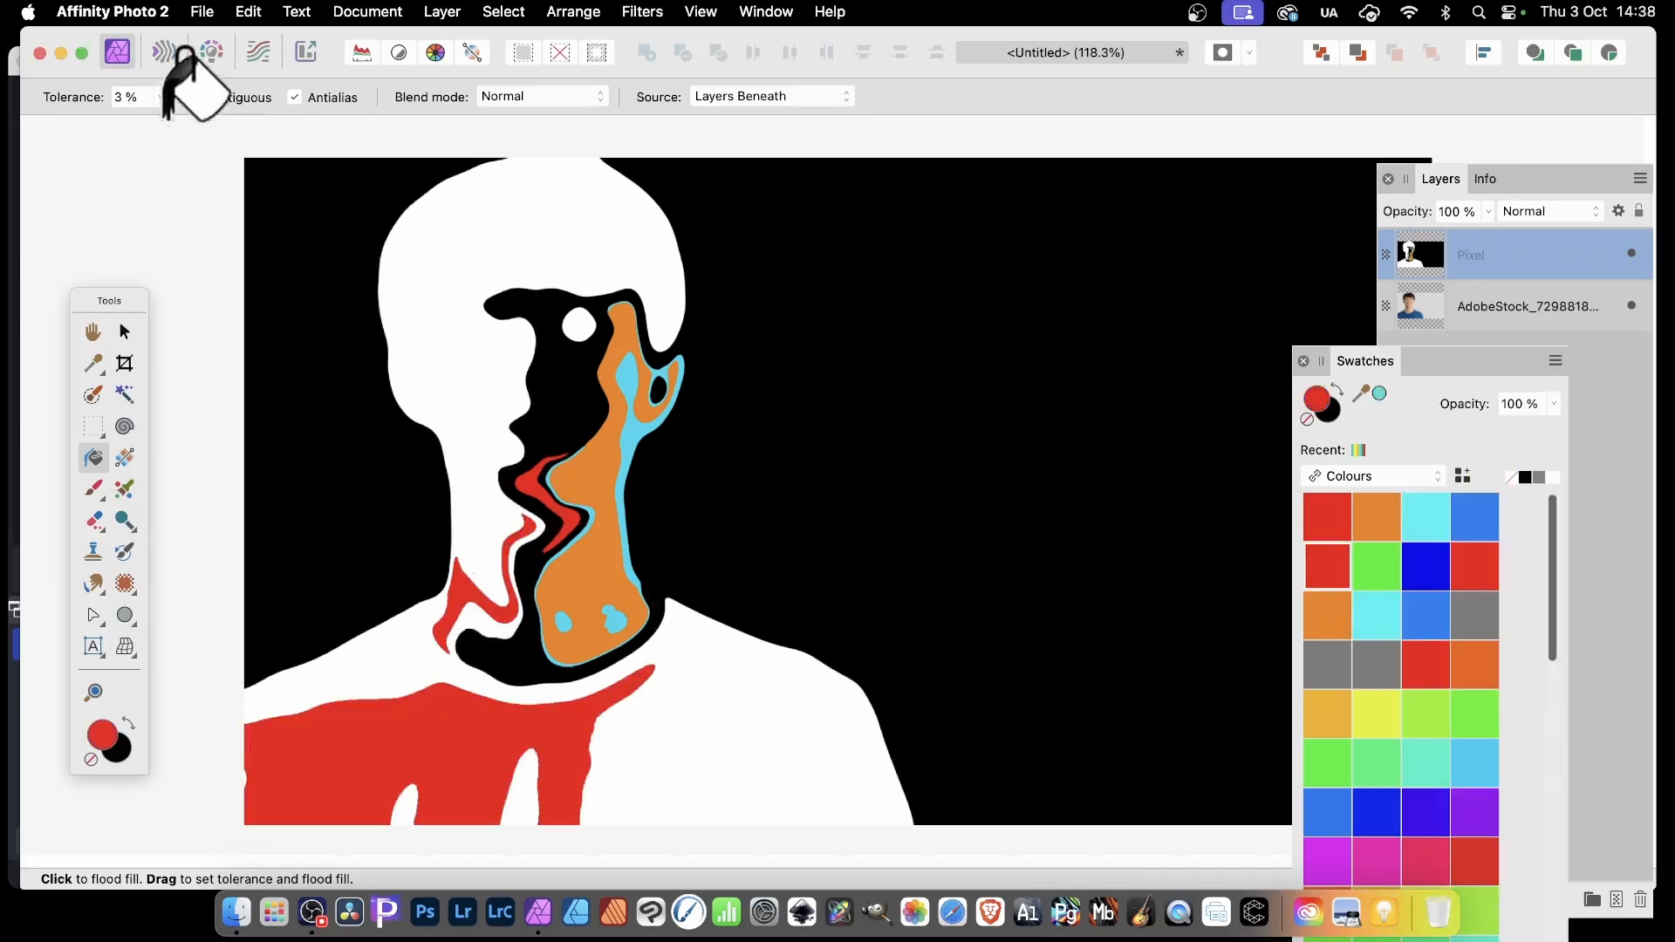
pyautogui.click(579, 325)
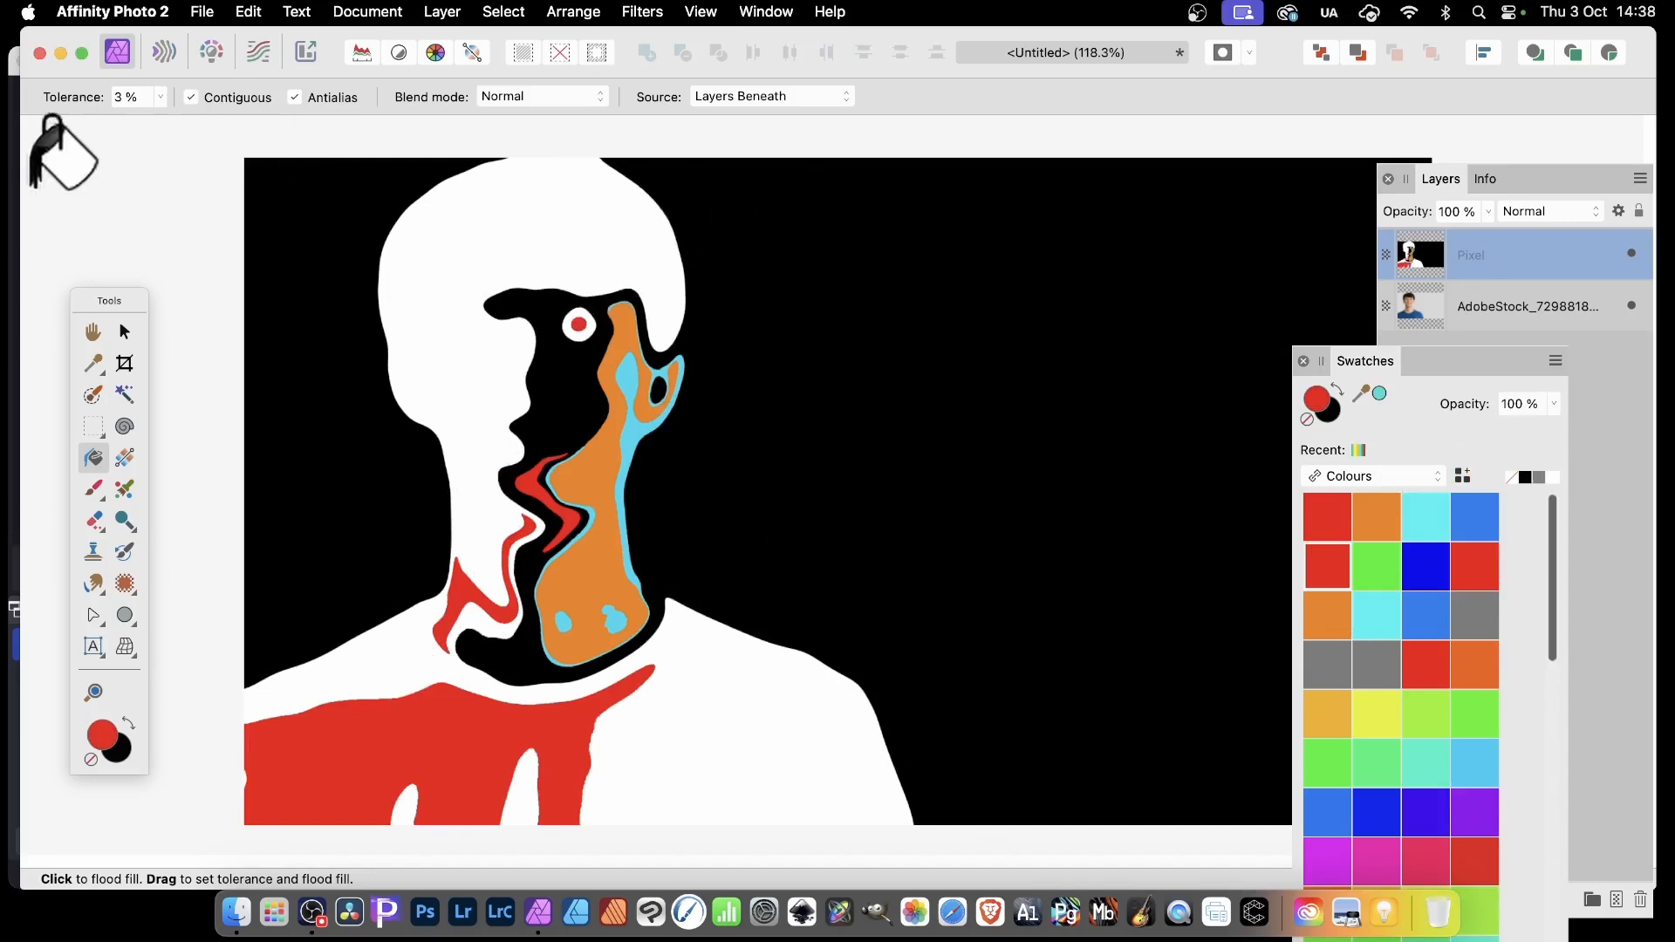